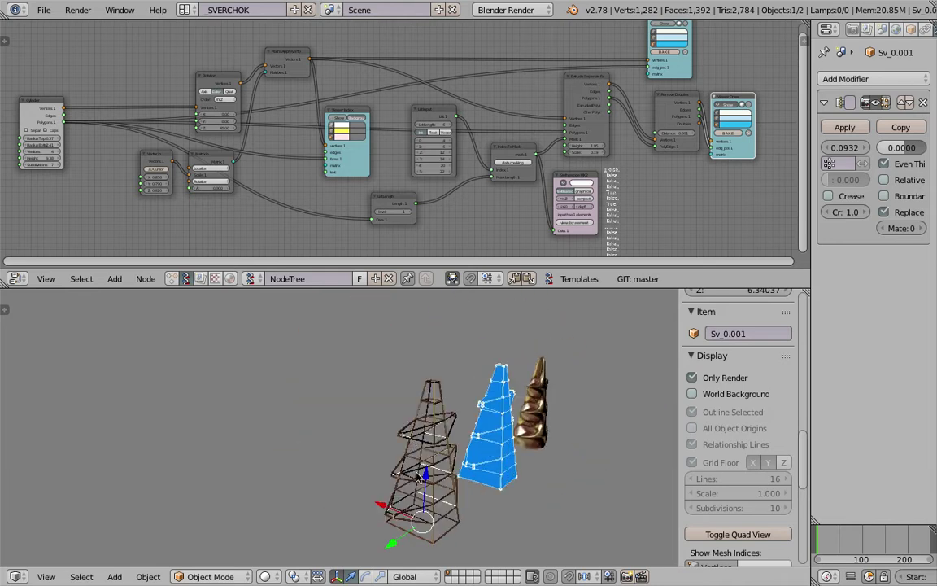
Duplicate the wireframe tower along the X axis and repeat the duplication three times to make a row of poles
key("shift+d")
key("x")
left_click(312, 440)
key("shift+r")
key("shift+r")
key("shift+r")
mouse_move(312, 441)
middle_mouse_down()
mouse_move(368, 439)
mouse_move(350, 423)
mouse_move(314, 429)
middle_mouse_up()
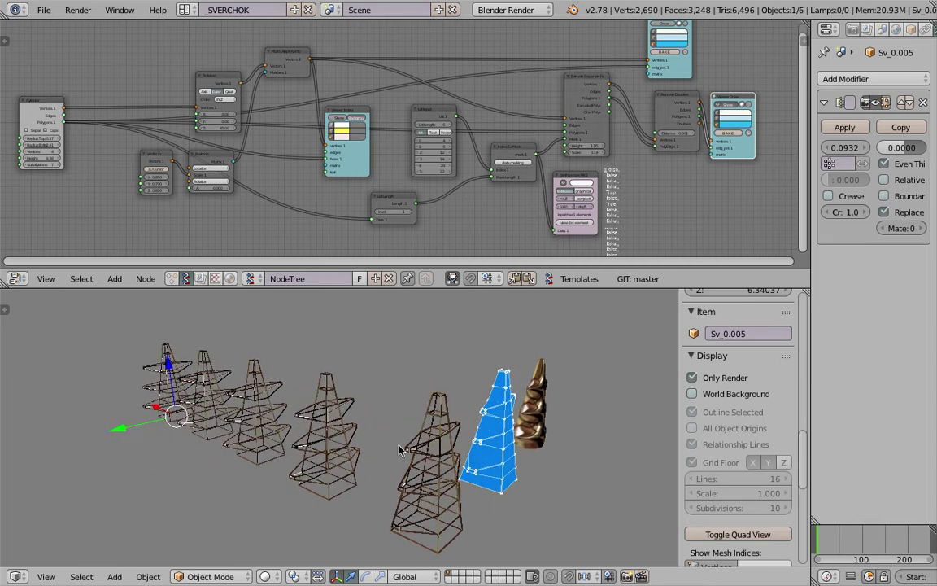
Sketch a sagging wire between the wireframe towers with Grease Pencil and delete its layer
key("d")
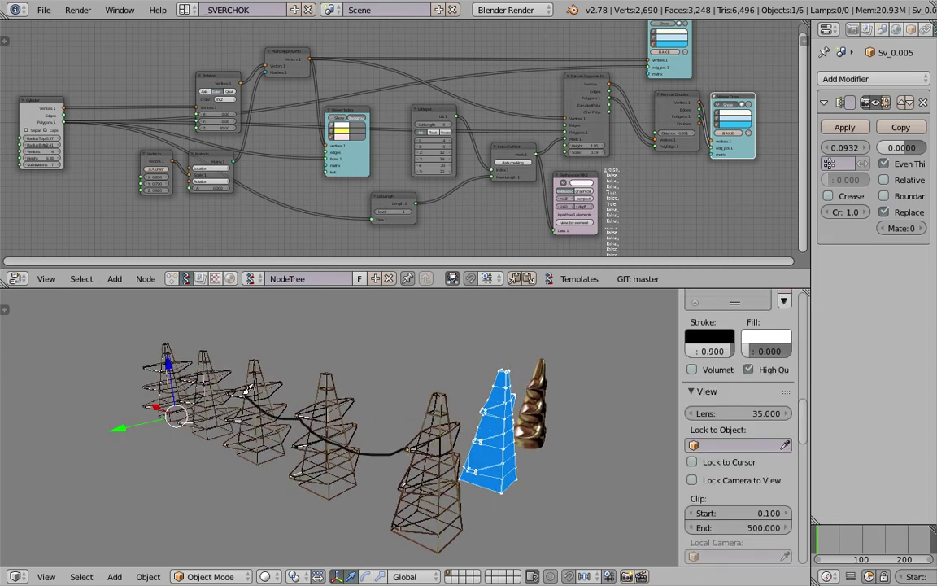
mouse_move(395, 444)
middle_mouse_down()
mouse_move(323, 448)
mouse_move(345, 459)
middle_mouse_up()
scroll(771, 370, "up", 3)
scroll(773, 371, "up", 8)
left_click(783, 328)
Save the scene over the existing blend file
mouse_move(495, 421)
middle_mouse_down()
mouse_move(390, 419)
mouse_move(289, 457)
mouse_move(373, 381)
mouse_move(332, 405)
middle_mouse_up()
scroll(372, 381, "up", 5)
key("ctrl+s")
left_click(373, 382)
Select the smooth bronze pole and try rotating it freely
scroll(373, 382, "down", 6)
right_click(439, 428)
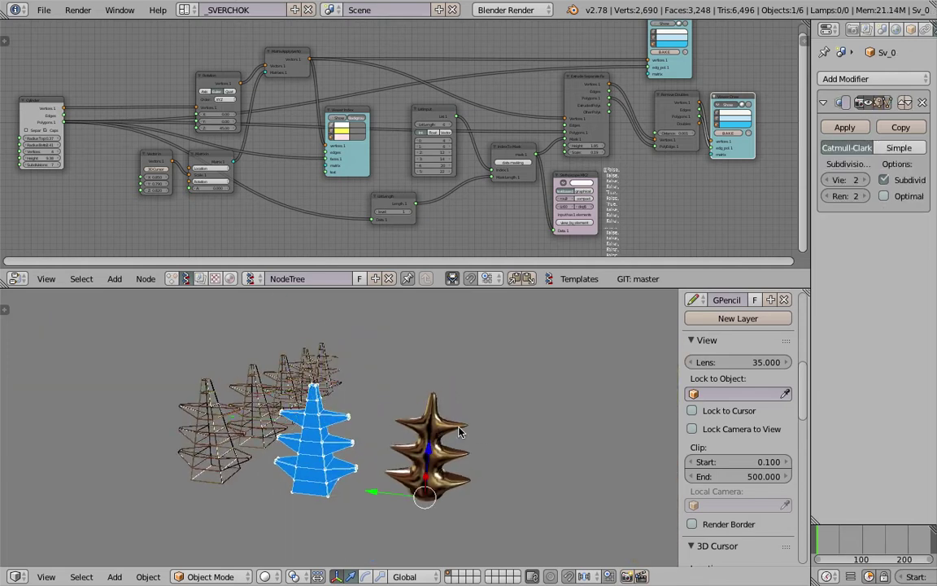
key("r")
key("r")
right_click(454, 361)
View all three pole versions side by side and save over the existing blend file
mouse_move(481, 437)
middle_mouse_down()
mouse_move(523, 432)
mouse_move(470, 431)
mouse_move(490, 426)
middle_mouse_up()
scroll(498, 433, "up", 4)
key("ctrl+s")
left_click(465, 424)
scroll(464, 424, "down", 3)
key("ctrl+s")
left_click(489, 425)
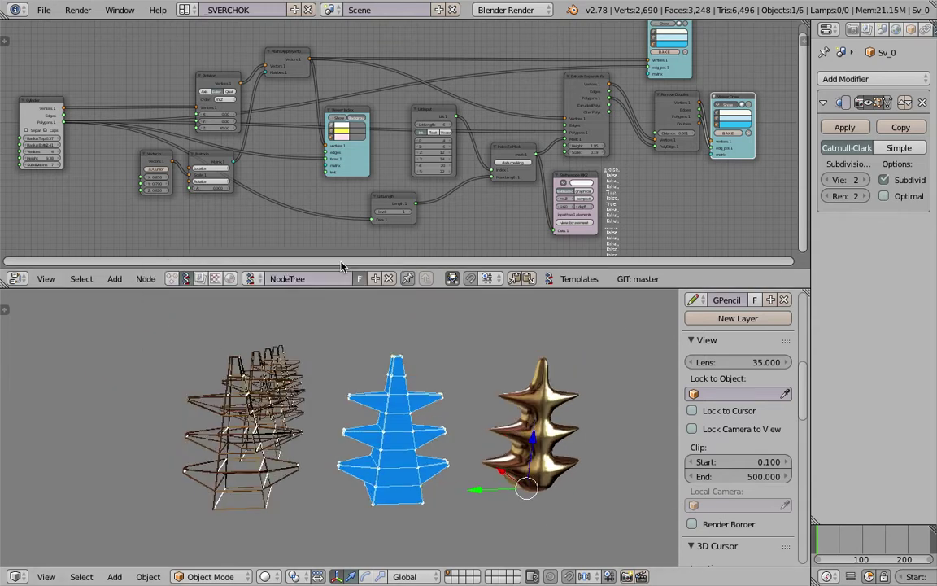
Rename the node tree to GiantElecPole and save the file
middle_click_drag(271, 175, 333, 173)
scroll(333, 173, "up", 3)
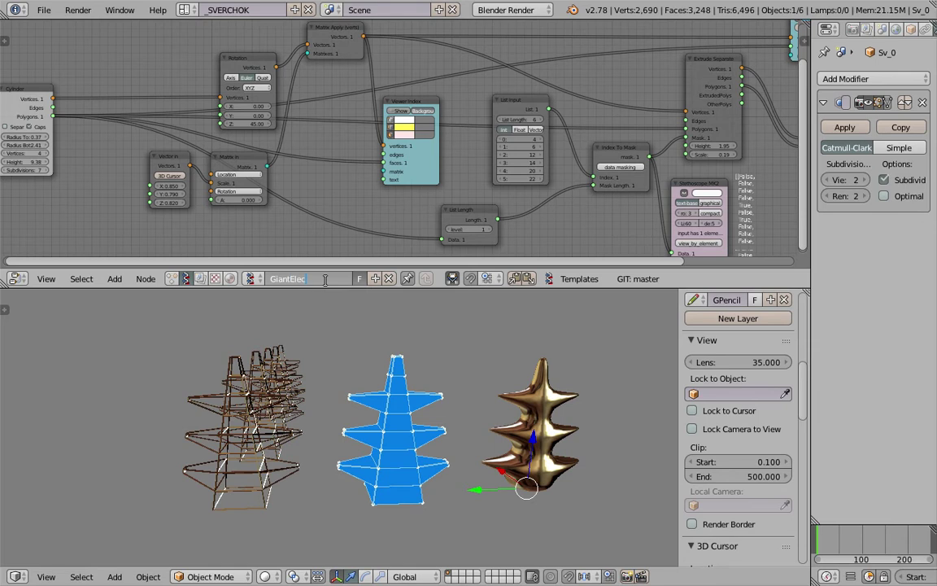
key("Return")
key("ctrl+s")
left_click(326, 284)
middle_click_drag(326, 172, 470, 199)
key("ctrl+s")
left_click(355, 172)
Move the Cylinder node away from the rest of the network to make room beside it
scroll(356, 173, "down", 3)
scroll(461, 174, "up", 2)
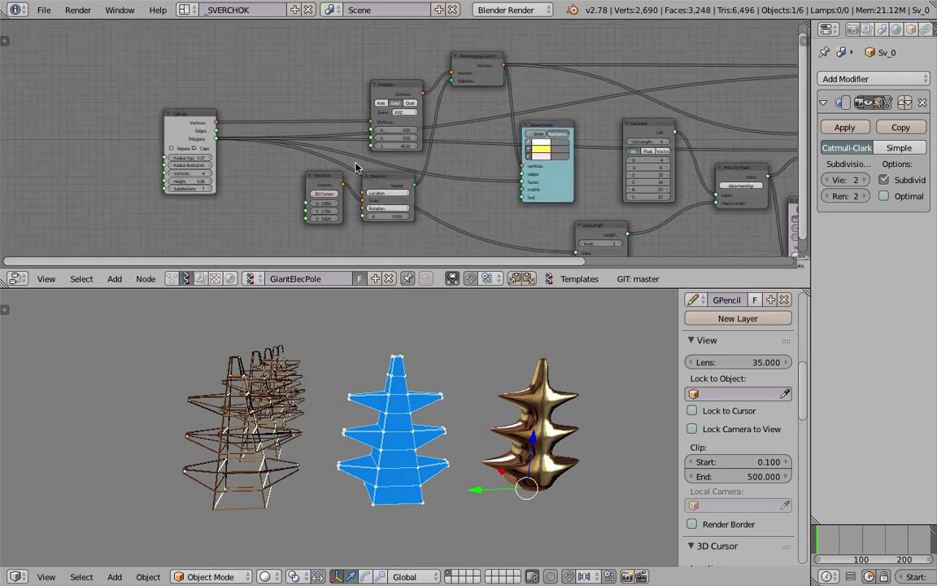
middle_click_drag(236, 134, 399, 122)
scroll(397, 118, "up", 5)
left_click_drag(354, 108, 244, 90)
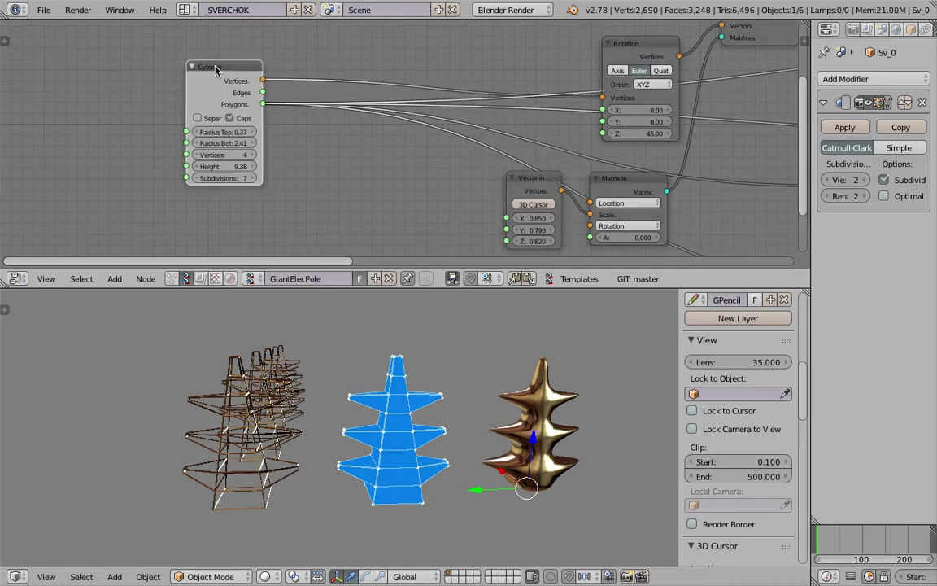
Add a Viewer Draw node and connect the Cylinder node's vertices and polygons to it
scroll(450, 56, "down", 2)
middle_click_drag(450, 57, 375, 95)
key("space")
type("view")
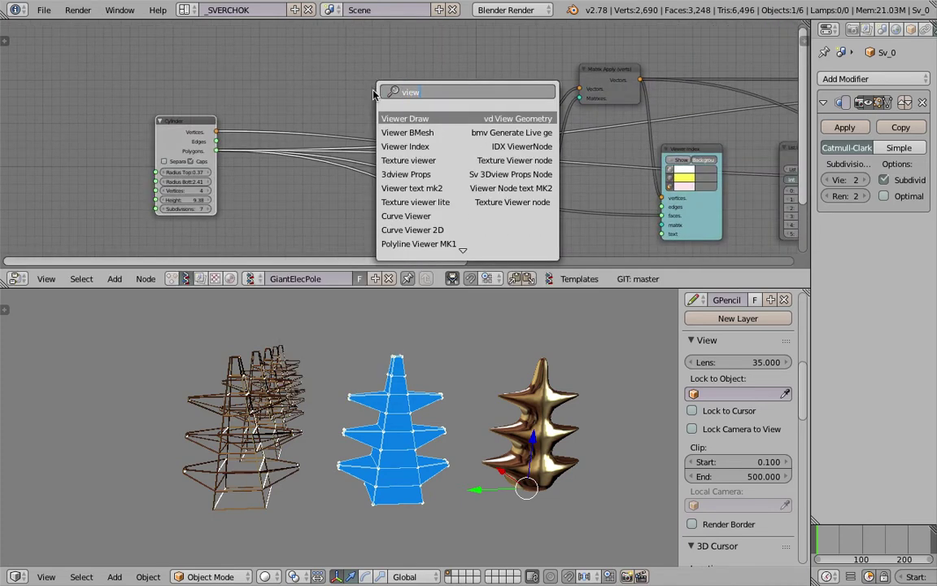
key("Return")
left_click(352, 22)
left_click_drag(218, 131, 293, 106)
left_click_drag(352, 80, 351, 80)
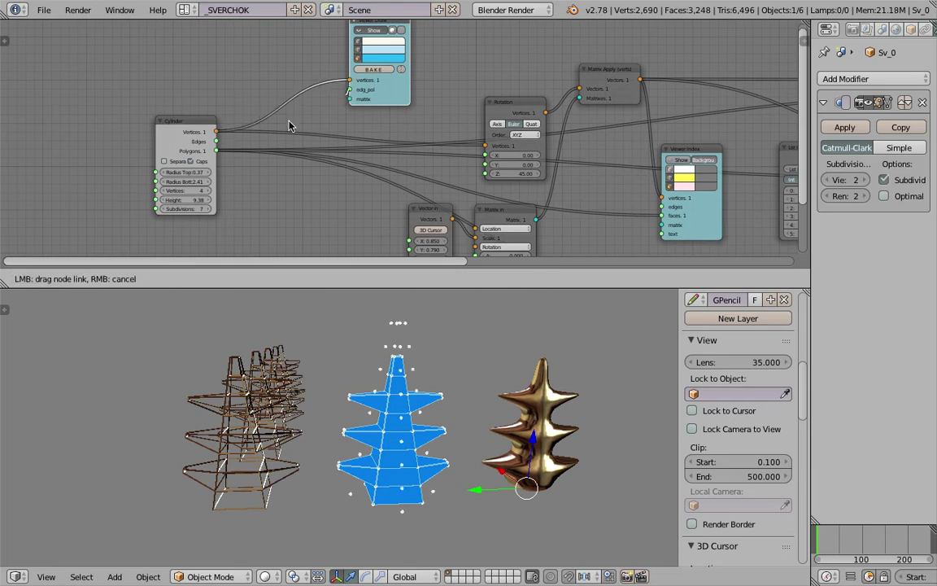
left_click_drag(221, 153, 222, 153)
Turn off the Viewer Draw preview at the end of the network and inspect the base tapered cylinder
scroll(586, 203, "down", 4)
middle_click_drag(707, 190, 448, 205)
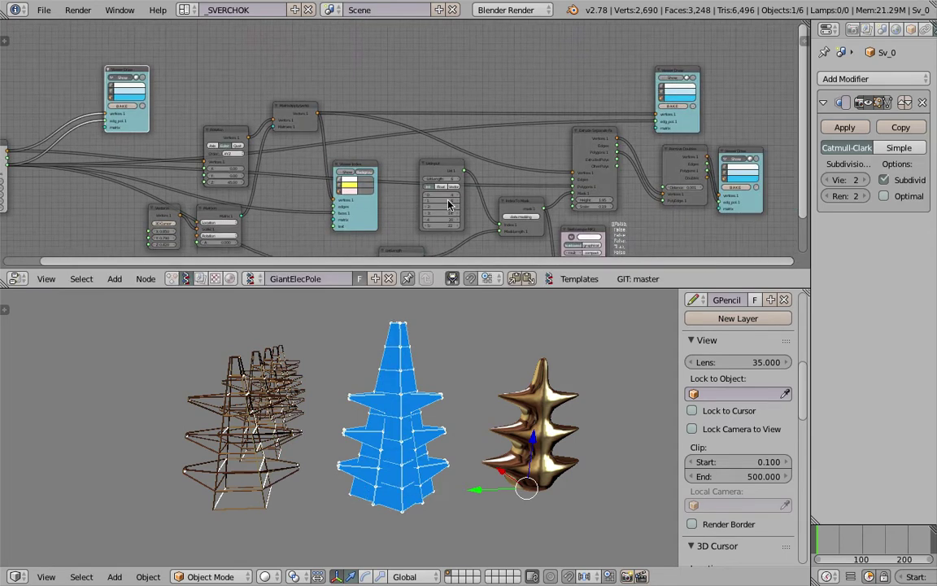
mouse_move(341, 443)
middle_mouse_down()
mouse_move(373, 461)
mouse_move(333, 450)
mouse_move(354, 436)
middle_mouse_up()
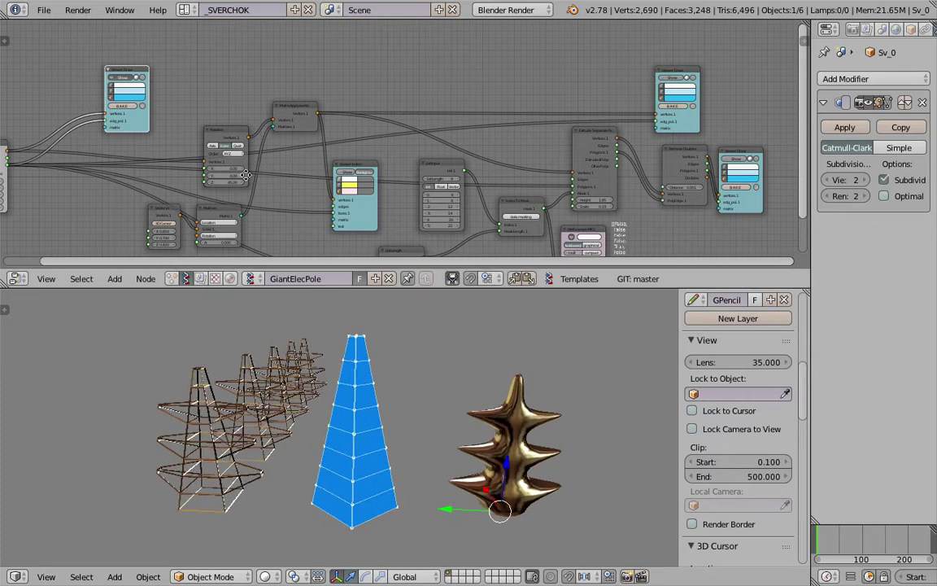
scroll(418, 168, "up", 3)
middle_click_drag(389, 354, 477, 446)
scroll(322, 91, "down", 1)
Move the Rotation node clear of its neighbours and save the file
middle_click_drag(322, 91, 262, 105)
left_click_drag(405, 131, 356, 125)
scroll(355, 123, "up", 3)
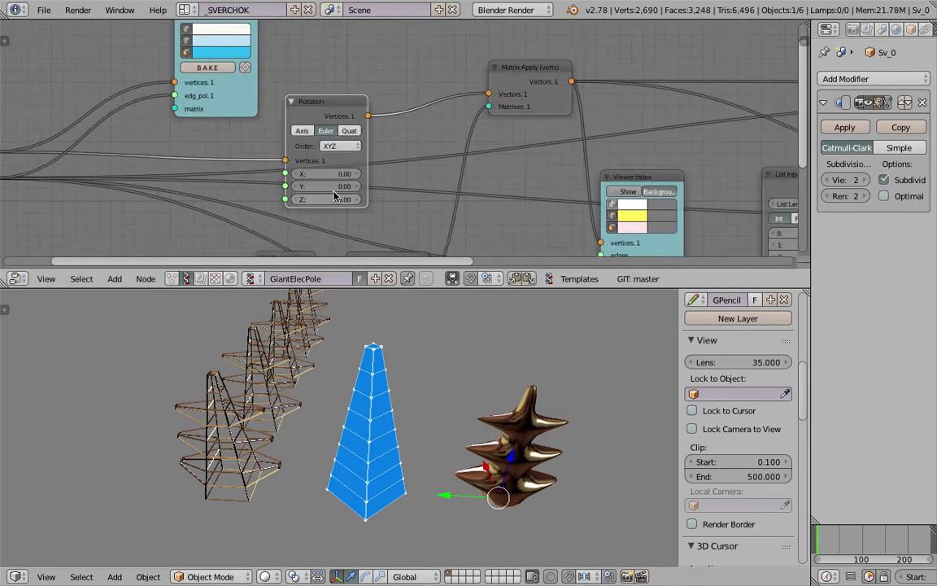
scroll(311, 200, "down", 3)
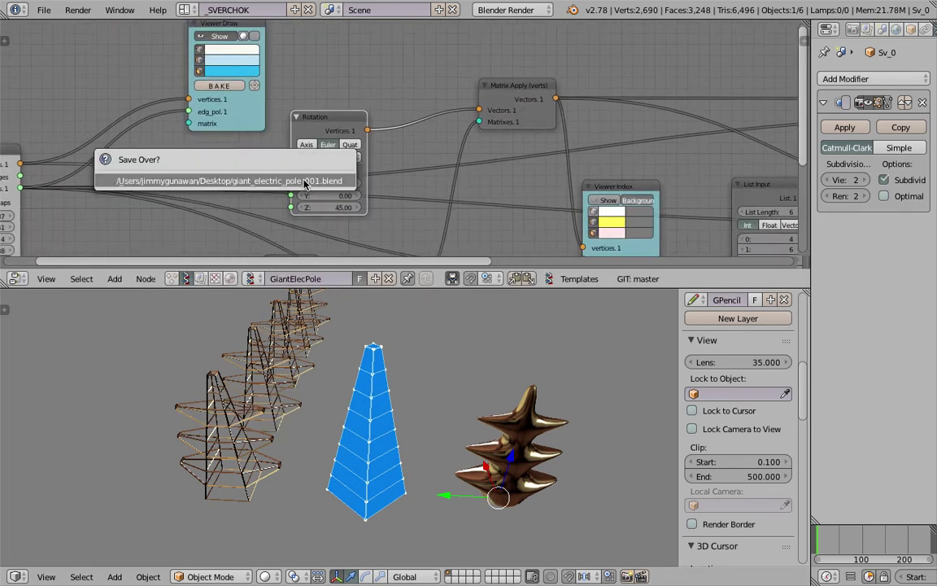
Move the new Viewer Draw node past Matrix Apply, connect Matrix Apply's vectors to it, and save the file
mouse_move(260, 50)
left_mouse_down()
mouse_move(630, 40)
mouse_move(641, 266)
mouse_move(649, 248)
left_mouse_up()
left_click_drag(524, 107, 618, 61)
mouse_move(537, 374)
middle_mouse_down()
mouse_move(487, 439)
mouse_move(484, 371)
mouse_move(521, 383)
middle_mouse_up()
key("ctrl+s")
left_click(475, 438)
Move the connected Viewer Draw node farther from Matrix Apply and inspect the transformed tower
middle_click_drag(429, 143, 278, 157)
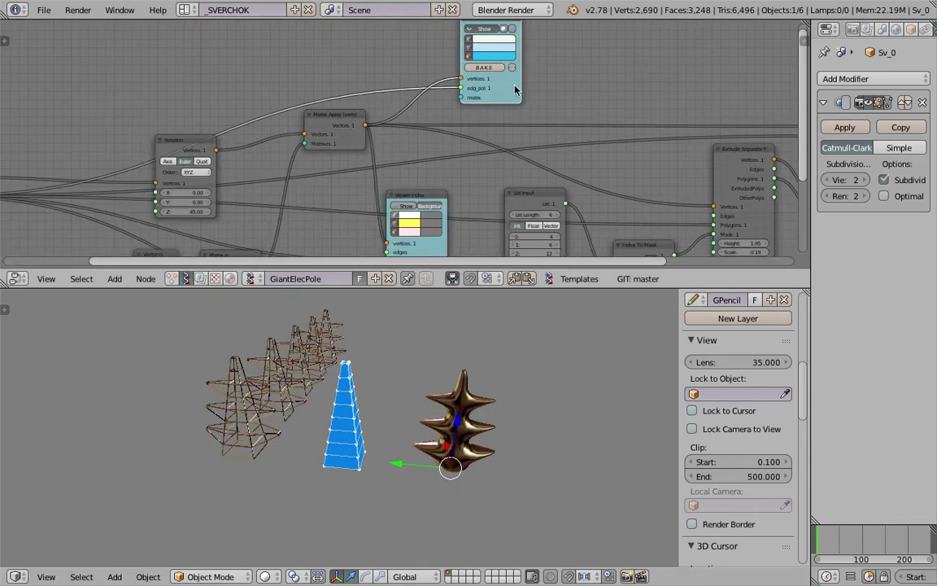
left_click_drag(515, 85, 582, 89)
mouse_move(469, 327)
middle_mouse_down()
mouse_move(489, 351)
mouse_move(509, 351)
middle_mouse_up()
mouse_move(355, 435)
middle_mouse_down()
mouse_move(403, 378)
mouse_move(356, 359)
middle_mouse_up()
scroll(444, 83, "down", 2)
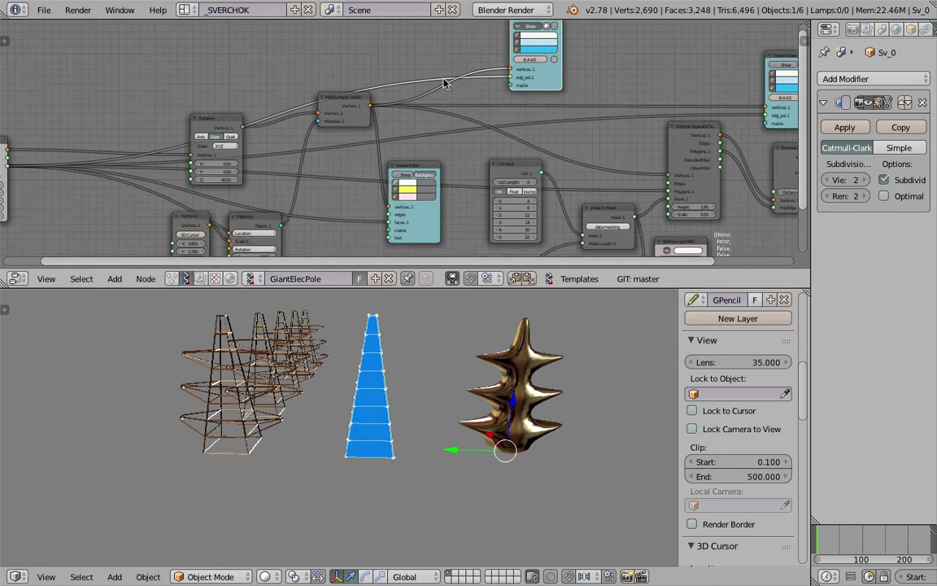
Separate the Vector In node from Matrix In and set its Y value to 1.210
middle_click_drag(444, 82, 438, 69)
scroll(417, 127, "up", 2)
left_click_drag(324, 75, 307, 112)
middle_click_drag(307, 111, 395, 76)
left_click_drag(217, 181, 144, 184)
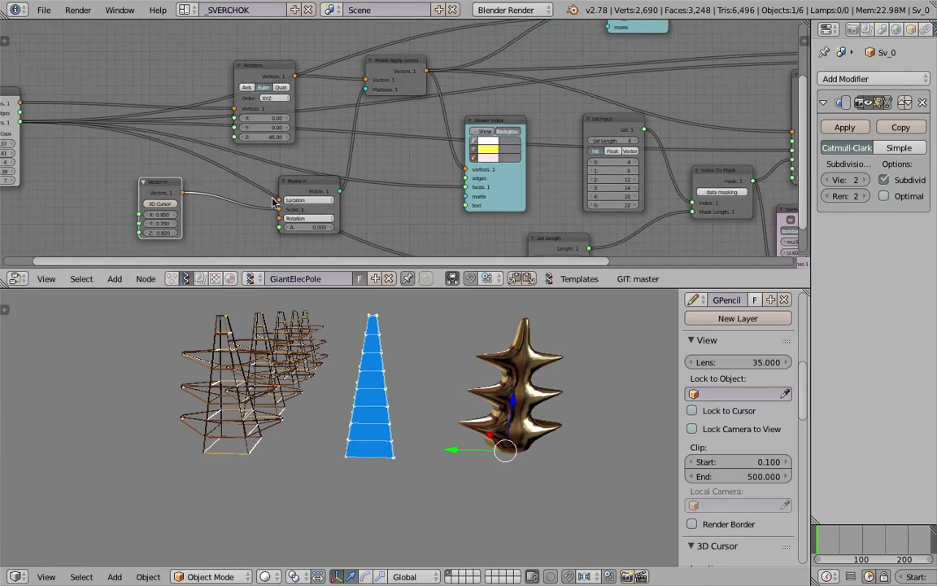
mouse_move(160, 224)
left_mouse_down()
mouse_move(230, 224)
mouse_move(166, 224)
left_mouse_up()
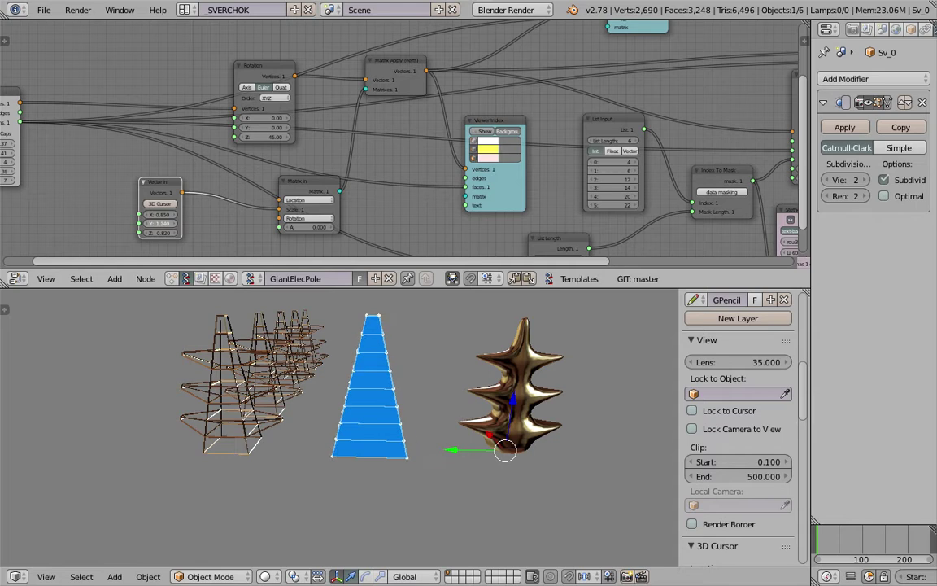
middle_click_drag(248, 298, 322, 340)
Rearrange the Matrix In, Matrix Apply and Rotation nodes so their links are readable, and save the file
middle_click_drag(301, 173, 313, 172)
left_click_drag(310, 179, 288, 172)
middle_click_drag(317, 201, 383, 192)
scroll(375, 206, "up", 3)
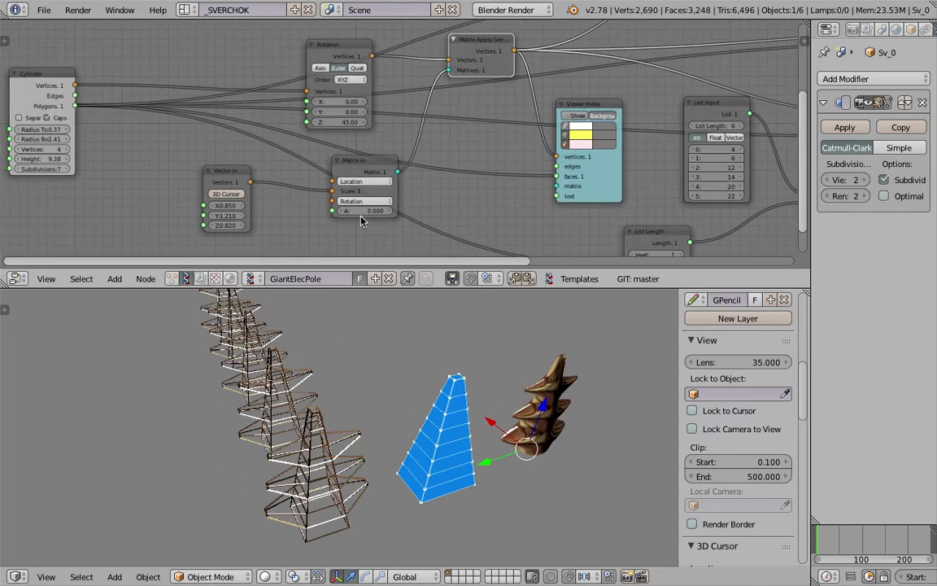
middle_click_drag(327, 123, 338, 157)
left_click_drag(319, 58, 281, 40)
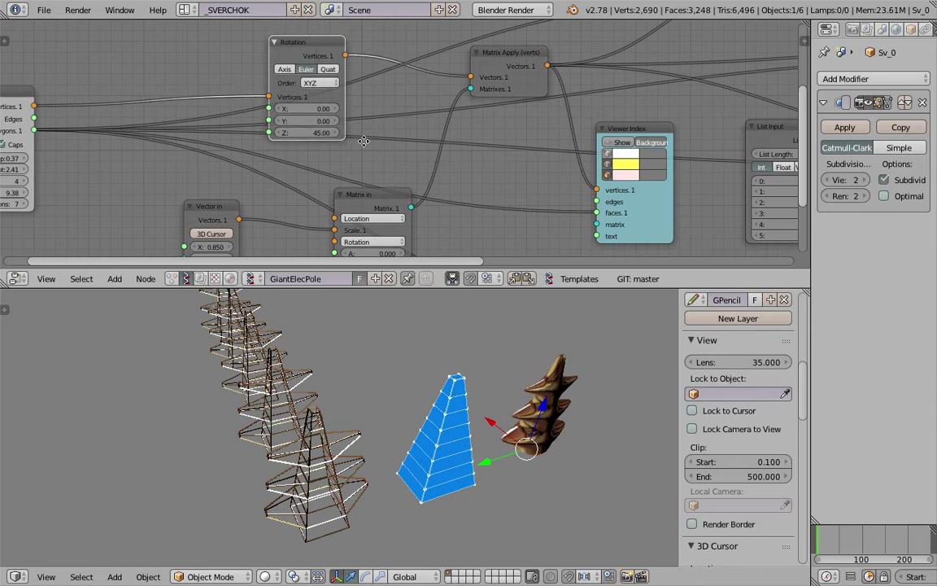
middle_click_drag(355, 151, 399, 94)
key("ctrl+s")
left_click(399, 94)
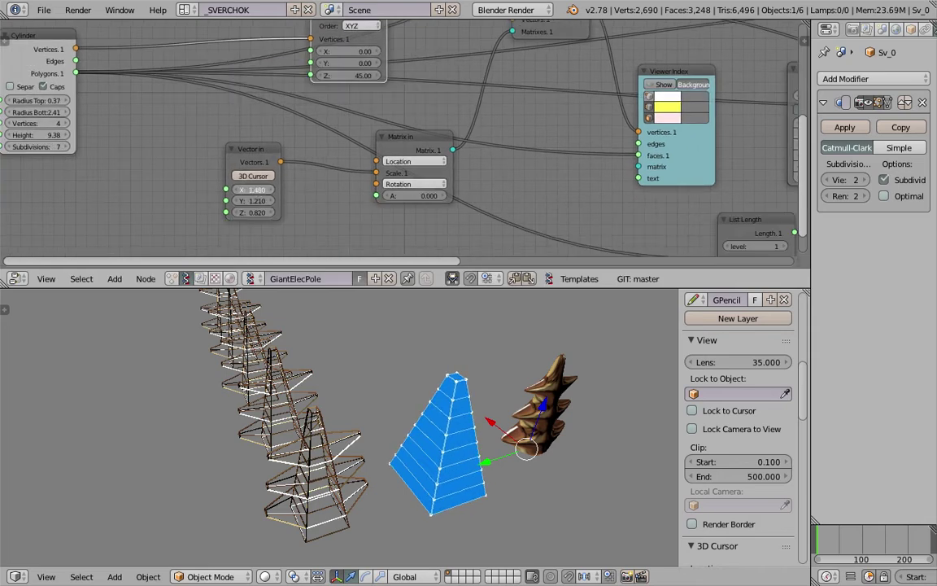
Set the Vector In node to X 0.970, Y 1.180 and Z 0.910, and save the file
mouse_move(255, 215)
left_mouse_down()
mouse_move(293, 214)
mouse_move(272, 214)
left_mouse_up()
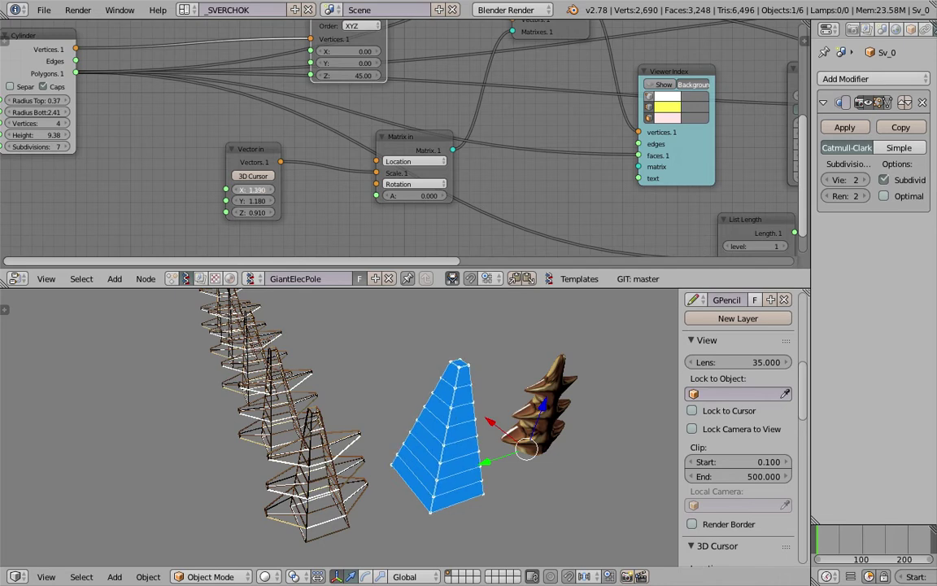
key("ctrl+s")
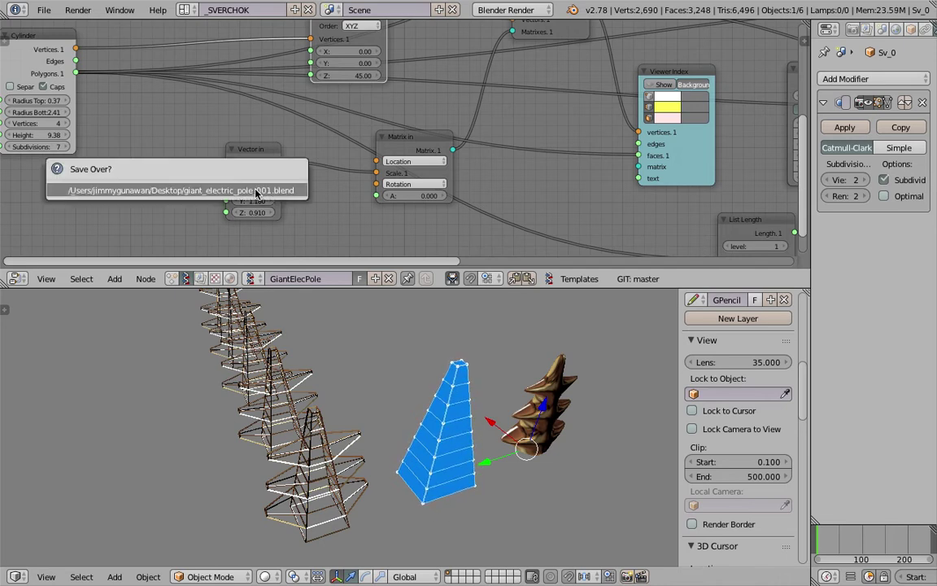
left_click(255, 192)
Reposition the Matrix In and Matrix Apply nodes around their connecting link and save the file
middle_click_drag(338, 152, 326, 178)
left_click_drag(390, 167, 370, 158)
middle_click_drag(431, 114, 392, 179)
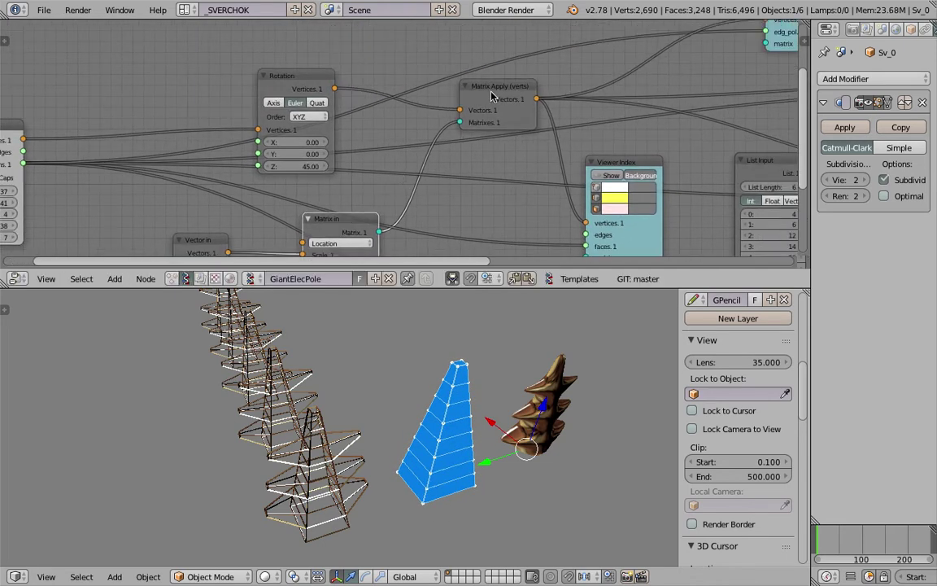
left_click_drag(491, 93, 490, 84)
middle_click_drag(400, 184, 445, 116)
left_click_drag(387, 154, 406, 133)
key("ctrl+s")
left_click(407, 136)
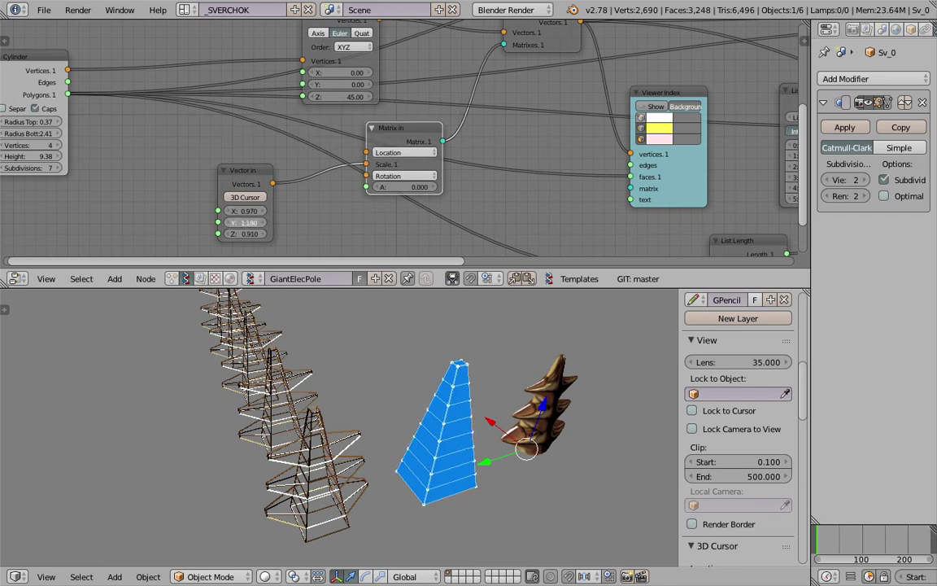
Set the Vector In node's Y value to 1.480 and its Z value to 0.790
mouse_move(248, 232)
left_mouse_down()
mouse_move(262, 233)
mouse_move(245, 232)
left_mouse_up()
middle_click_drag(486, 386, 362, 319)
middle_click_drag(560, 93, 417, 136)
Toggle the Viewer Index node's index display on and off
left_click(483, 168)
left_click(483, 168)
left_click(483, 168)
left_click(483, 169)
middle_click_drag(442, 396, 428, 400)
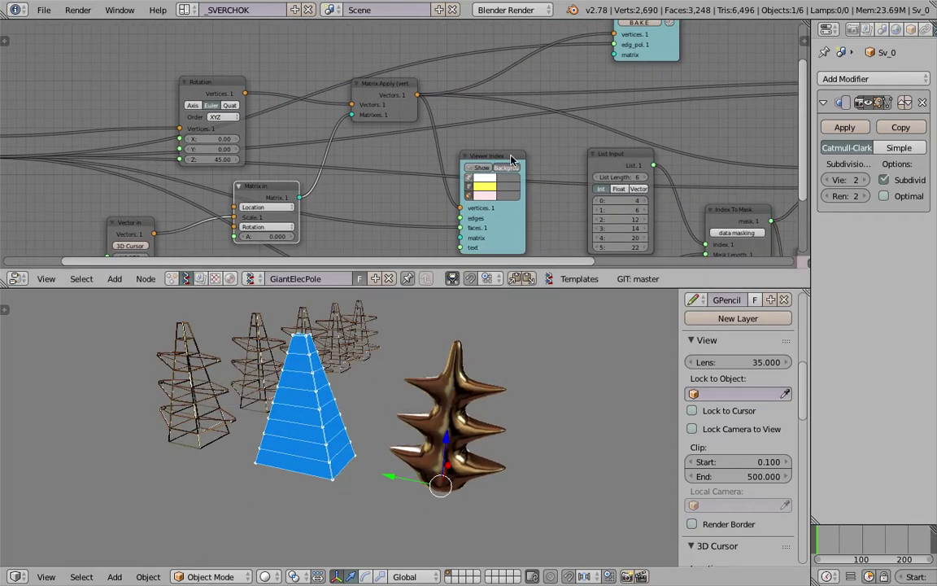
Move the List Input node down beside the Viewer Index node
middle_click_drag(513, 156, 444, 152)
scroll(444, 149, "down", 2)
scroll(446, 148, "up", 2)
left_click_drag(547, 160, 498, 223)
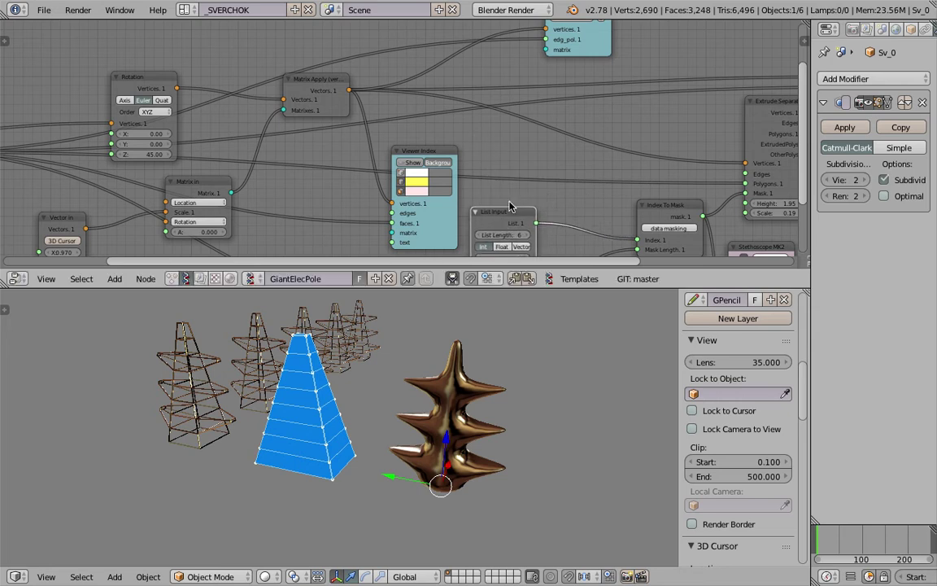
Show the face indices on the tapered tower with the Viewer Index node and shift that node aside
middle_click_drag(509, 203, 543, 171)
middle_click_drag(436, 350, 466, 354)
middle_click_drag(379, 396, 390, 400)
scroll(391, 406, "up", 2)
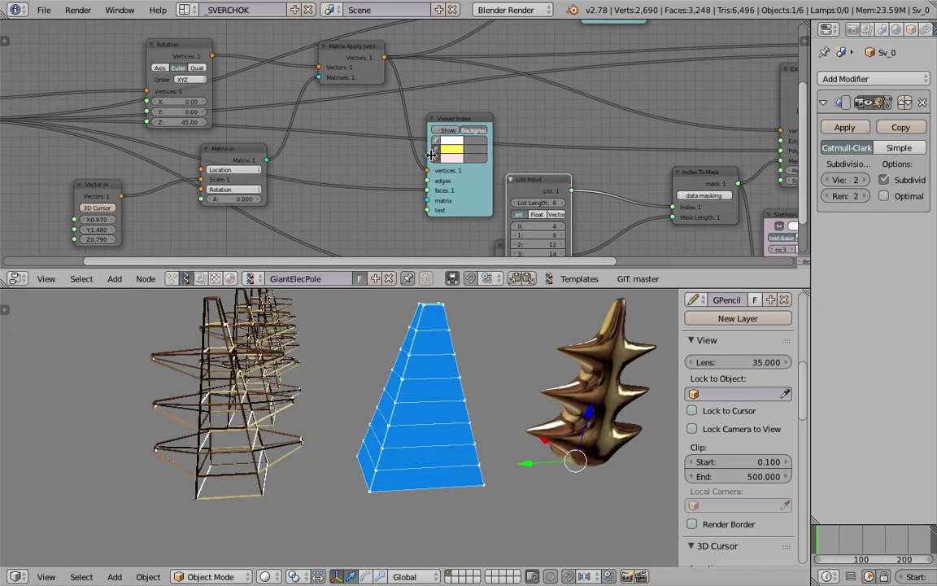
left_click(444, 133)
left_click_drag(460, 124, 437, 128)
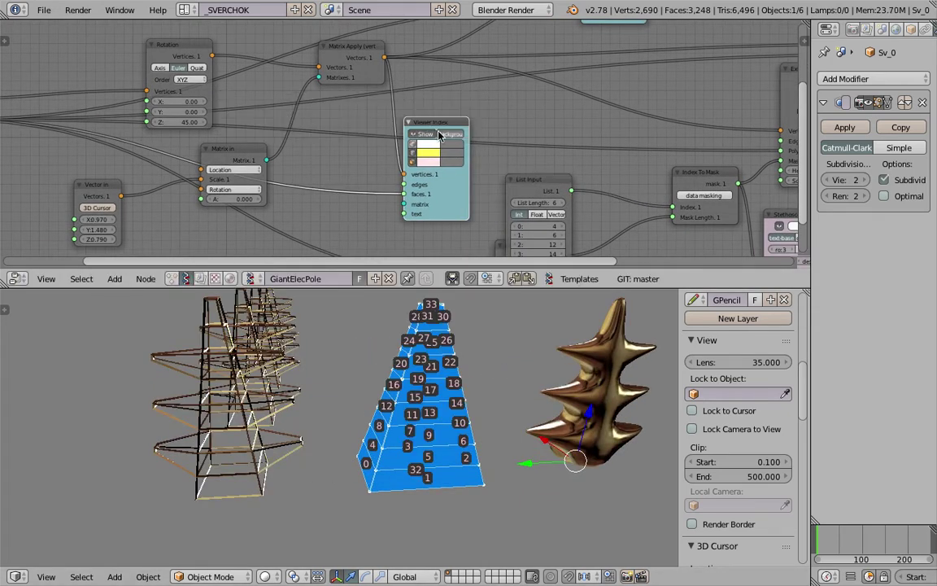
Examine the face numbers on both sides of the tower and compare them with the List Input entries
scroll(411, 447, "up", 2)
middle_click_drag(411, 447, 519, 417)
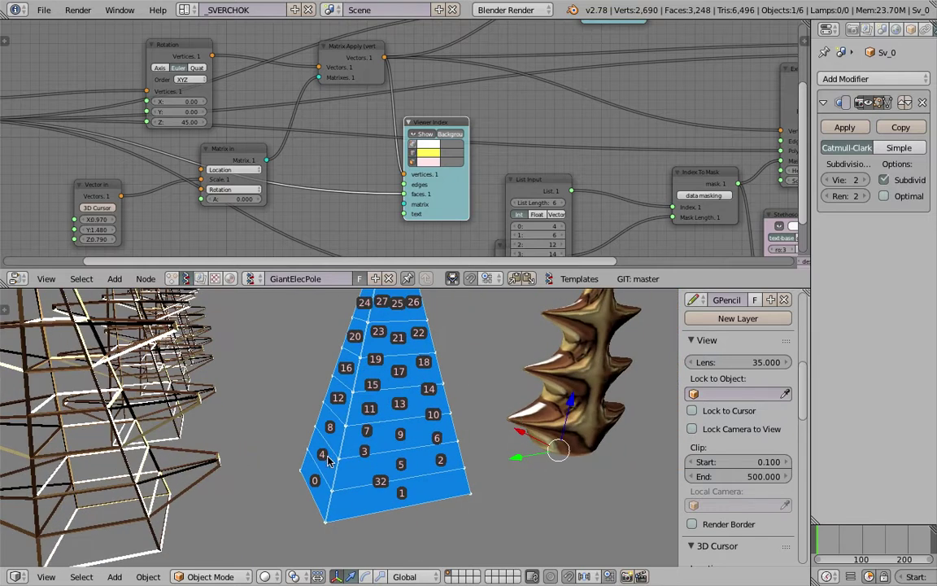
middle_click_drag(355, 373, 245, 384)
middle_click_drag(405, 387, 340, 366)
scroll(488, 171, "down", 1)
middle_click_drag(456, 167, 392, 117)
scroll(391, 117, "up", 7)
middle_click_drag(539, 204, 492, 145)
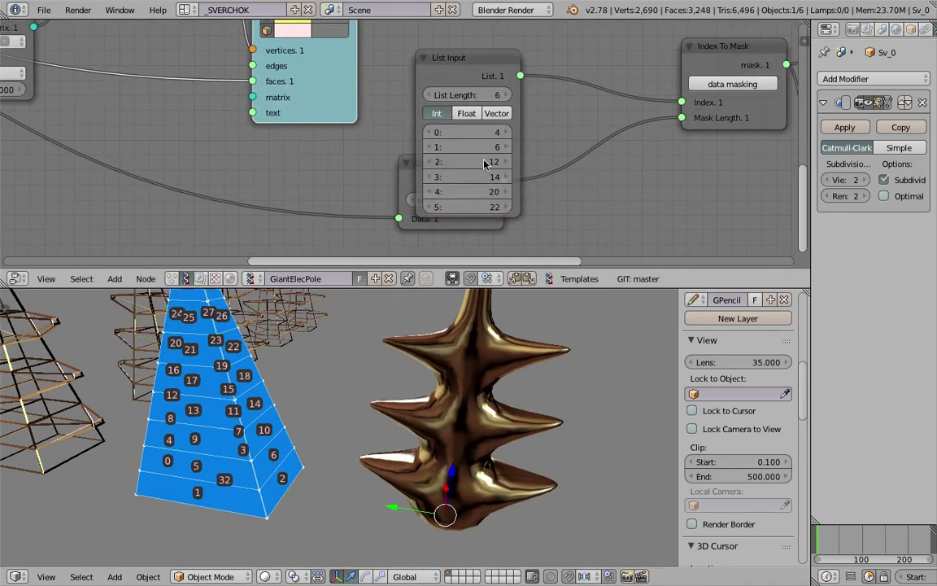
Move the overlapping List Input and List Length nodes apart
left_click_drag(486, 64, 527, 57)
middle_click_drag(481, 124, 457, 138)
left_click_drag(413, 173, 426, 232)
scroll(472, 137, "down", 1)
left_click_drag(475, 80, 440, 74)
middle_click_drag(426, 91, 378, 98)
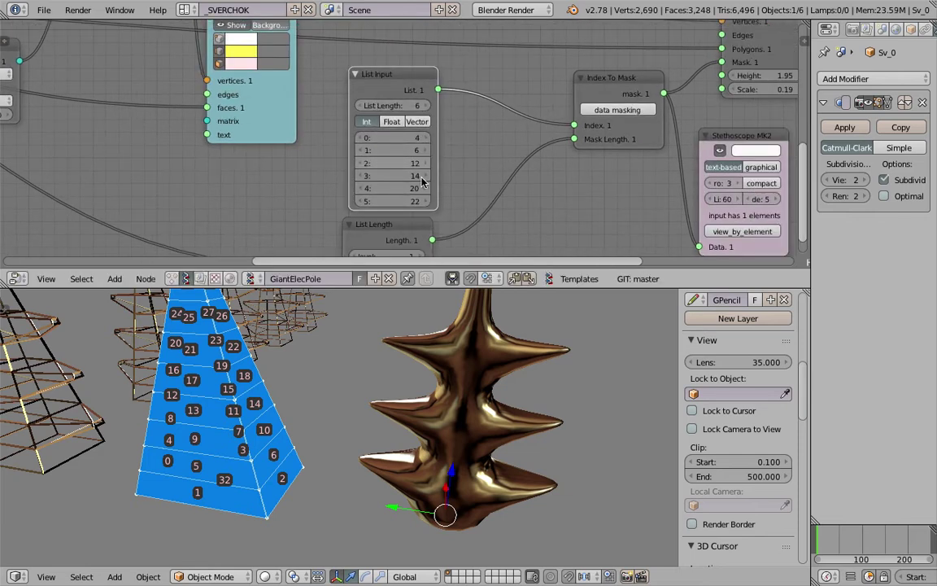
Save the file and nudge the List Input node farther from List Length
scroll(443, 173, "down", 1)
middle_click_drag(418, 133, 344, 131)
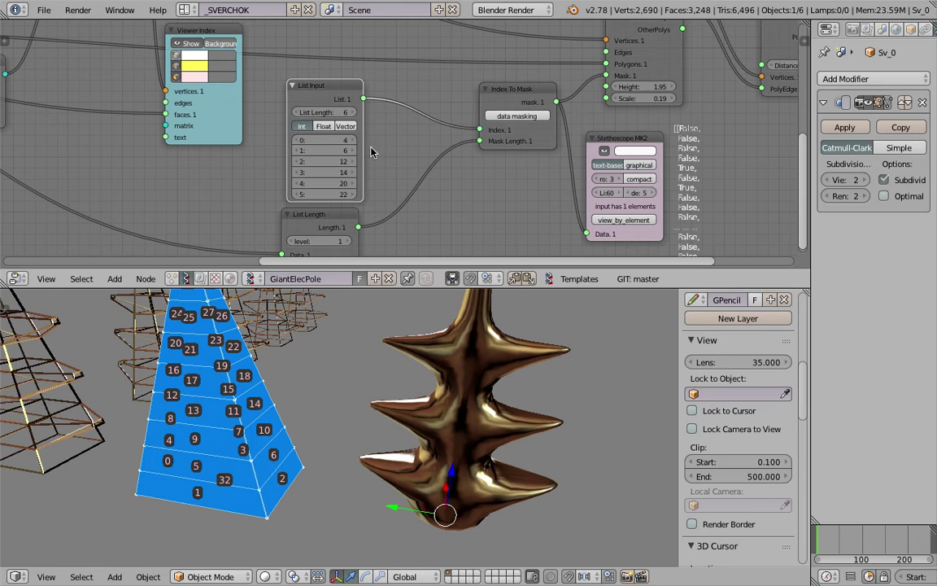
middle_click_drag(343, 139, 341, 147)
middle_click_drag(319, 340, 339, 330)
key("ctrl+s")
mouse_move(378, 371)
middle_mouse_down()
mouse_move(349, 327)
mouse_move(382, 358)
middle_mouse_up()
key("ctrl+s")
left_click_drag(291, 97, 297, 94)
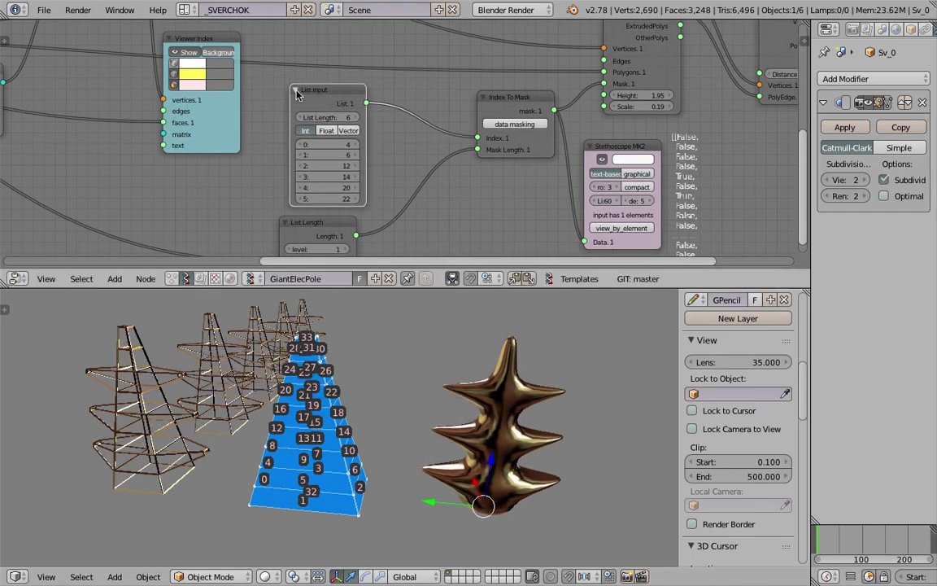
Save the file and move the Index To Mask node closer to List Input
middle_click_drag(505, 131, 401, 146)
key("ctrl+s")
left_click(401, 147)
left_click_drag(392, 115, 363, 134)
scroll(367, 136, "up", 3)
middle_click_drag(360, 137, 355, 157)
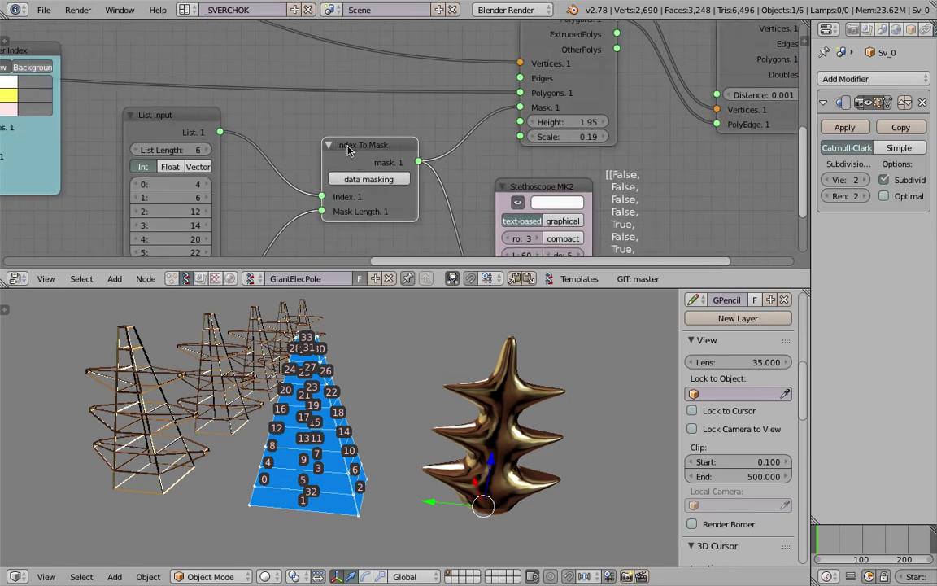
scroll(348, 149, "down", 2)
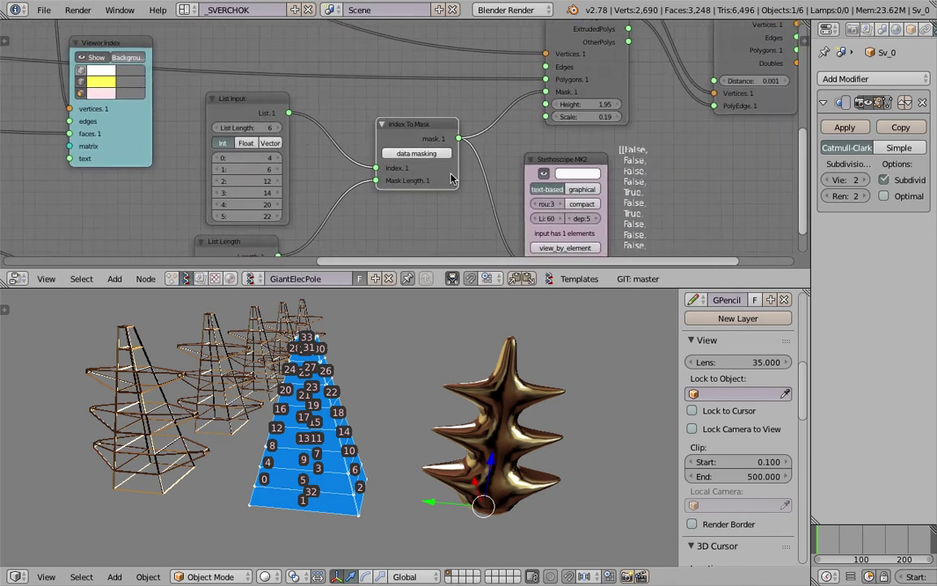
Align the List Length node under List Input and move the Index To Mask node slightly to tidy the layout
middle_click_drag(453, 179, 459, 125)
left_click_drag(277, 189, 293, 192)
middle_click_drag(389, 139, 379, 156)
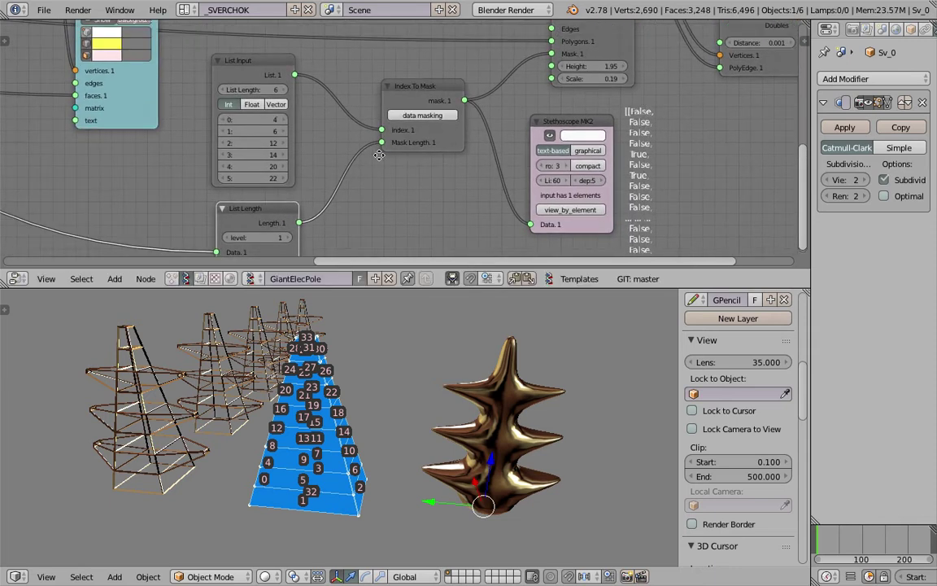
left_click_drag(416, 97, 393, 106)
Delete the Stethoscope MK2 node and save the file
middle_click_drag(651, 144, 438, 92)
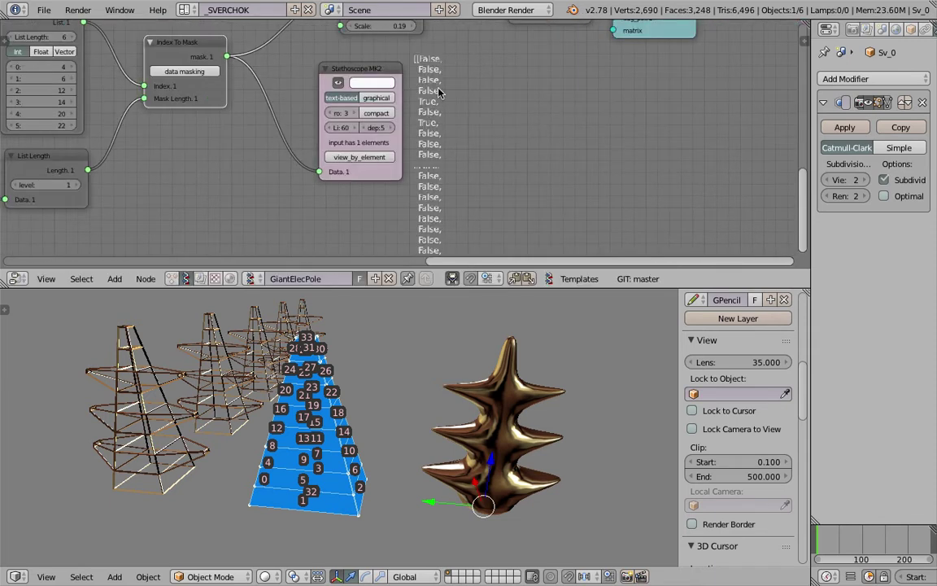
middle_click_drag(365, 76, 375, 226)
key("x")
key("ctrl+s")
key("Return")
Reposition the Extrude Separate Faces node slightly and set its height to 2.19
left_click_drag(395, 77, 367, 72)
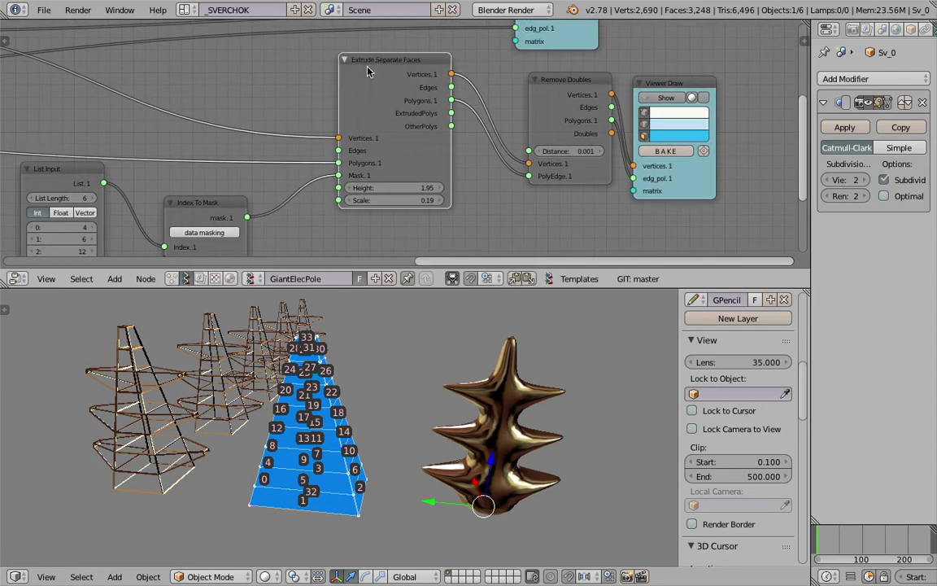
left_click(395, 176)
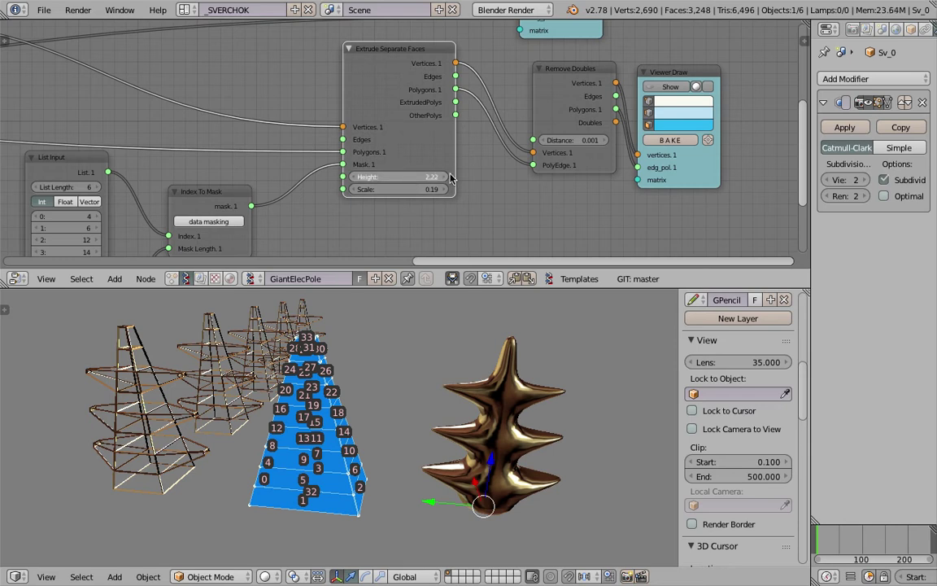
left_click_drag(411, 181, 400, 180)
scroll(488, 147, "down", 2)
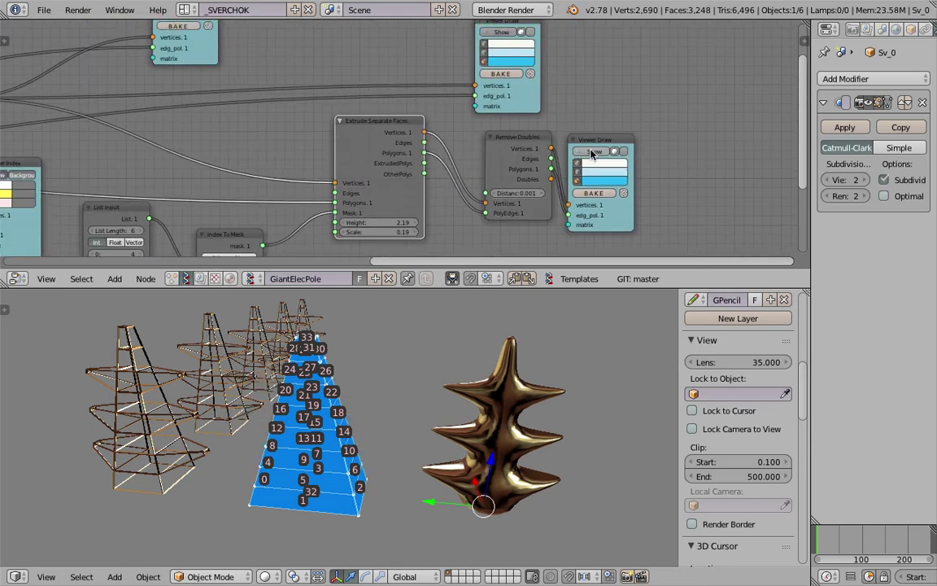
Delete the spare Viewer Draw nodes above the extrusion nodes and save the file
middle_click_drag(495, 25, 478, 88)
left_click_drag(478, 88, 181, 37)
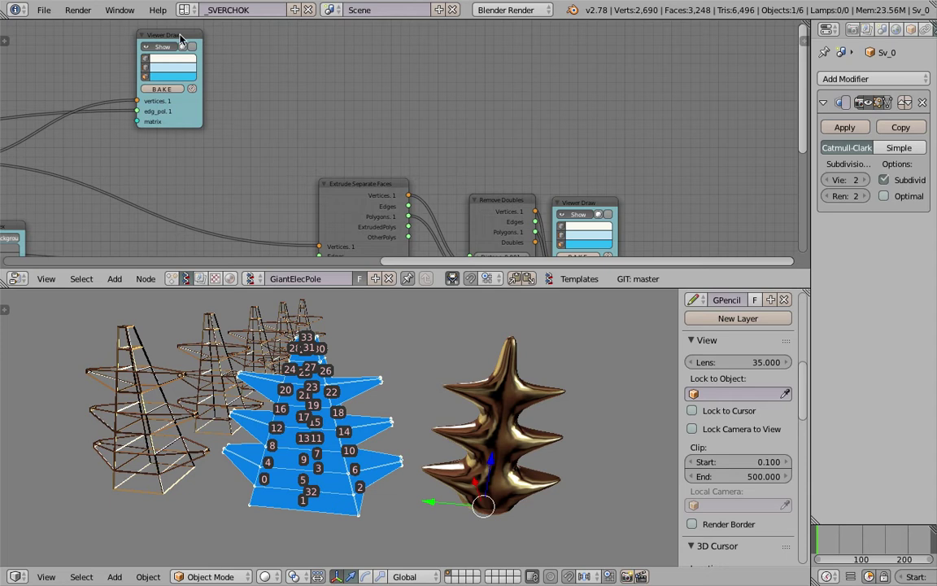
key("x")
middle_click_drag(381, 142, 404, 74)
key("ctrl+s")
left_click(404, 70)
Try raising the Extrude Separate Faces height to 2.43
middle_click_drag(417, 355, 382, 309)
scroll(395, 171, "up", 3)
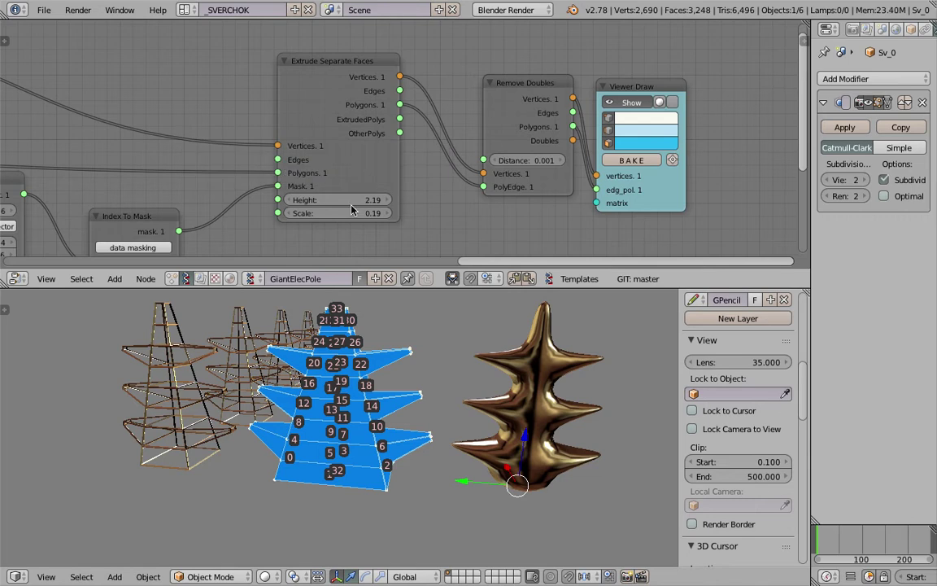
left_click_drag(338, 199, 307, 200)
middle_click_drag(407, 382, 356, 306)
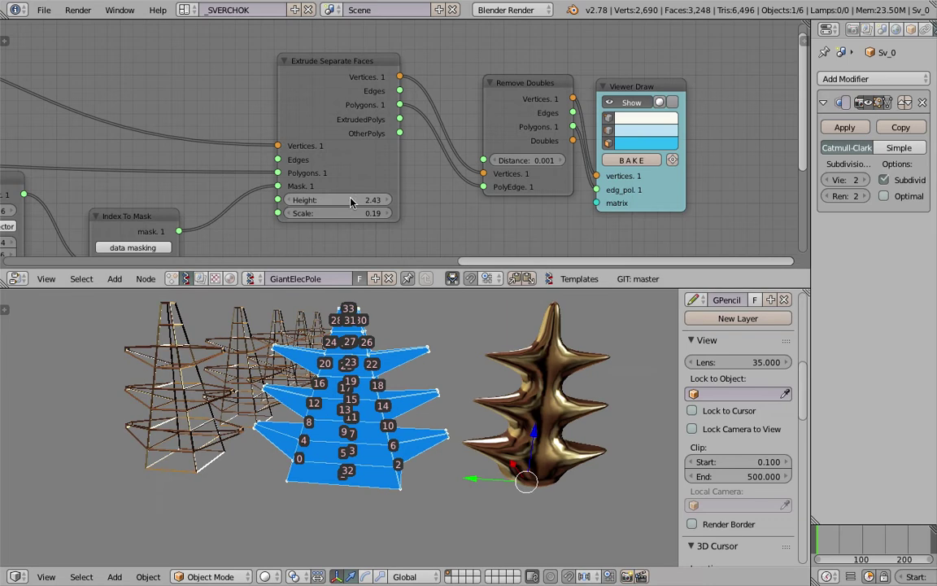
Set the Extrude Separate Faces scale to 0.46, checking the tower's arm tips
middle_click_drag(358, 350, 382, 346)
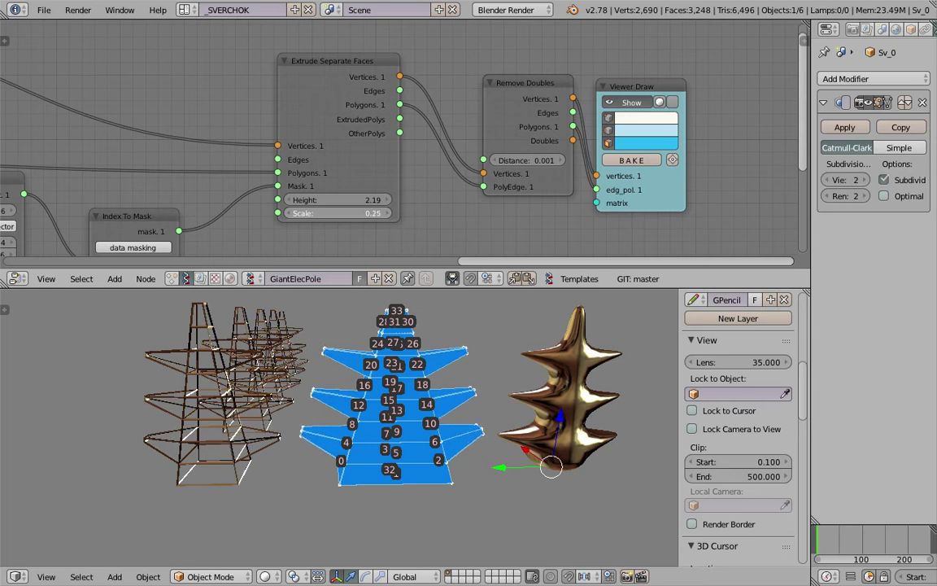
middle_click_drag(406, 383, 425, 400)
scroll(431, 407, "up", 3)
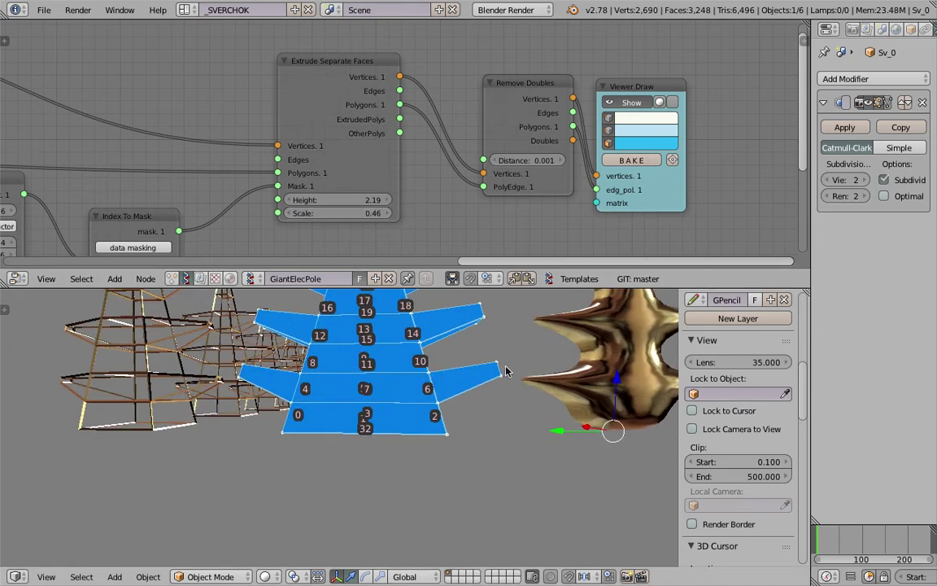
Sketch grease pencil outlines around the tower's lower arms and remove that annotation layer
left_click_drag(431, 378, 433, 367)
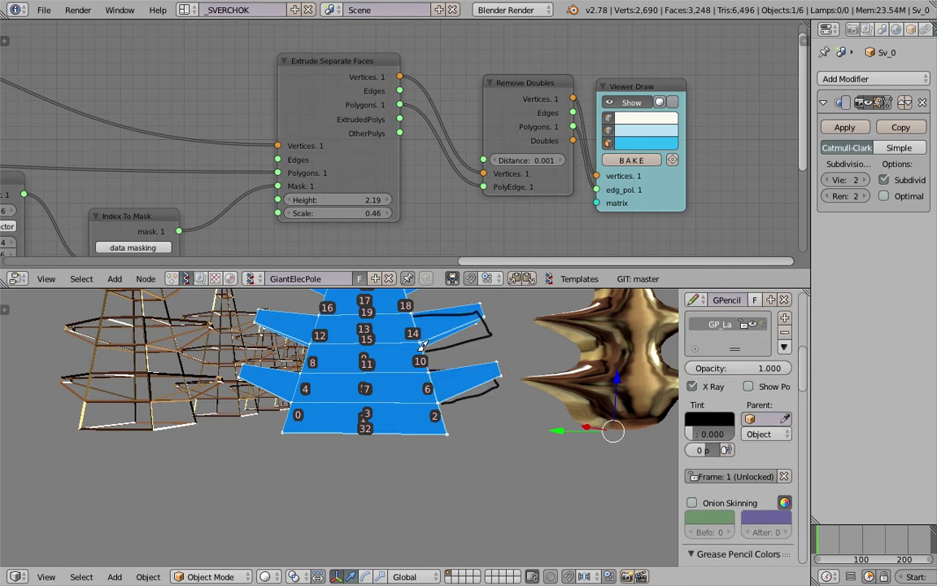
left_click(785, 332)
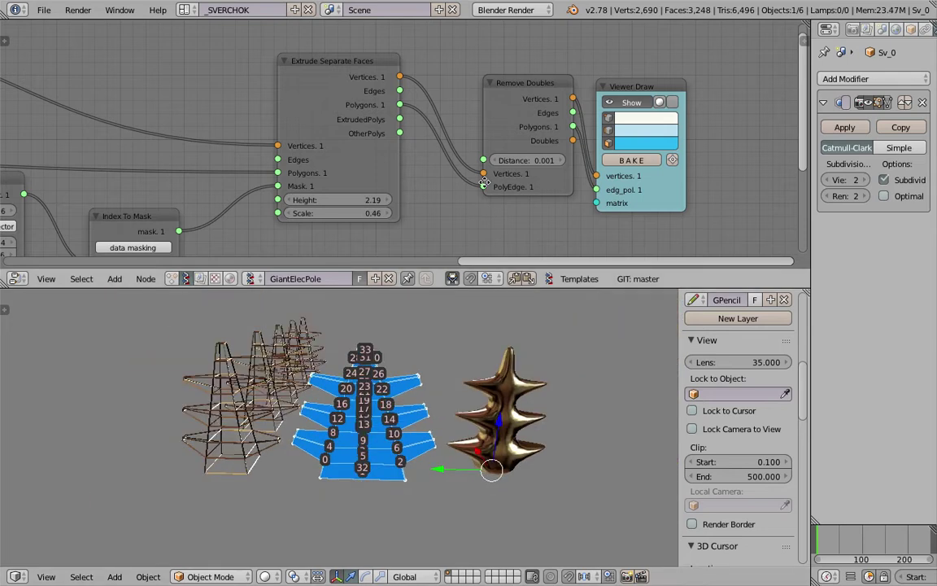
Move Remove Doubles down, place the Viewer Draw node farther from it, and save the file
left_click_drag(487, 94, 486, 114)
key("ctrl+s")
left_click(606, 100)
scroll(521, 133, "down", 2)
key("ctrl+s")
left_click(520, 130)
Search the node list for extrude nodes and add a MultiExtrude Alt node below Extrude Separate Faces
middle_click_drag(515, 231, 499, 156)
left_click(462, 151)
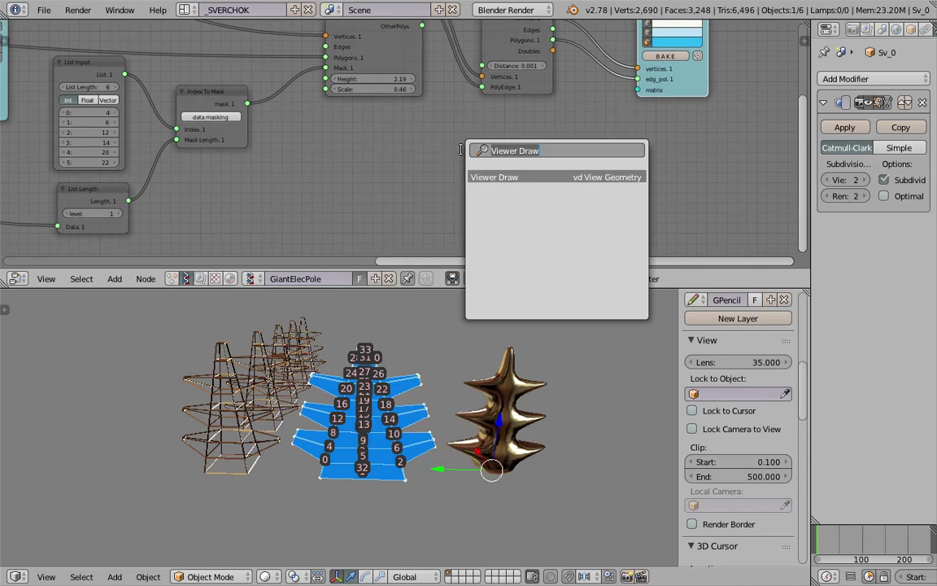
type("poly")
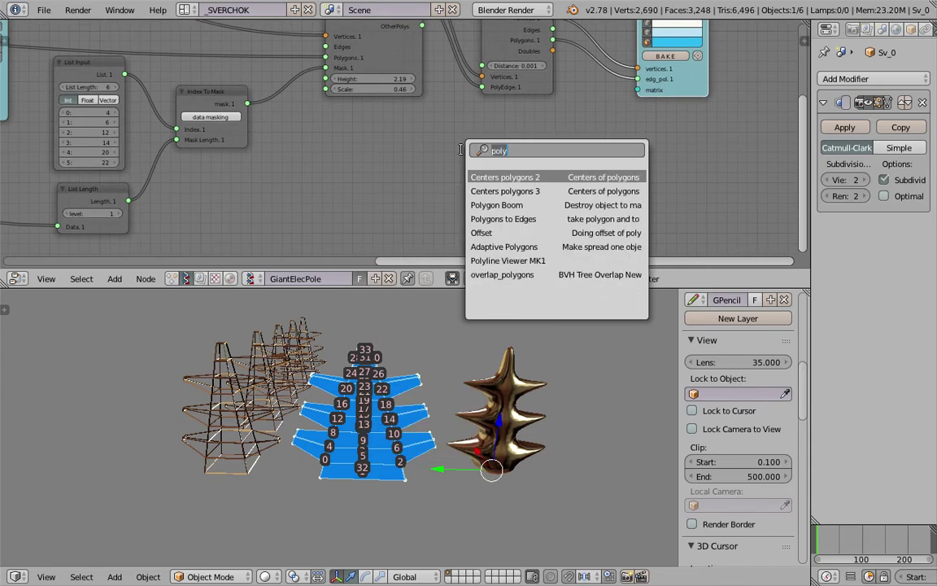
key("BackSpace")
key("BackSpace")
key("BackSpace")
key("BackSpace")
type("extr")
key("Down")
key("Down")
key("Down")
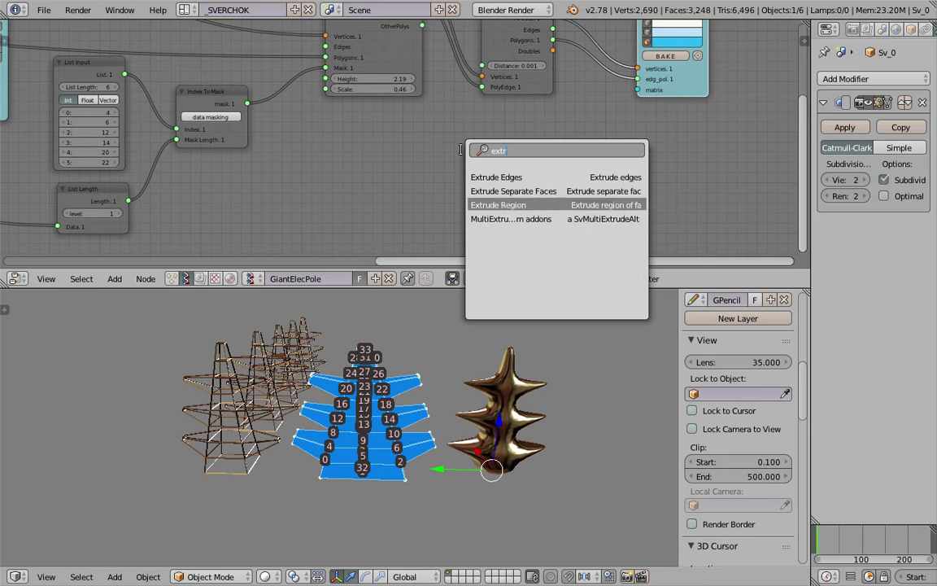
key("Return")
left_click(402, 113)
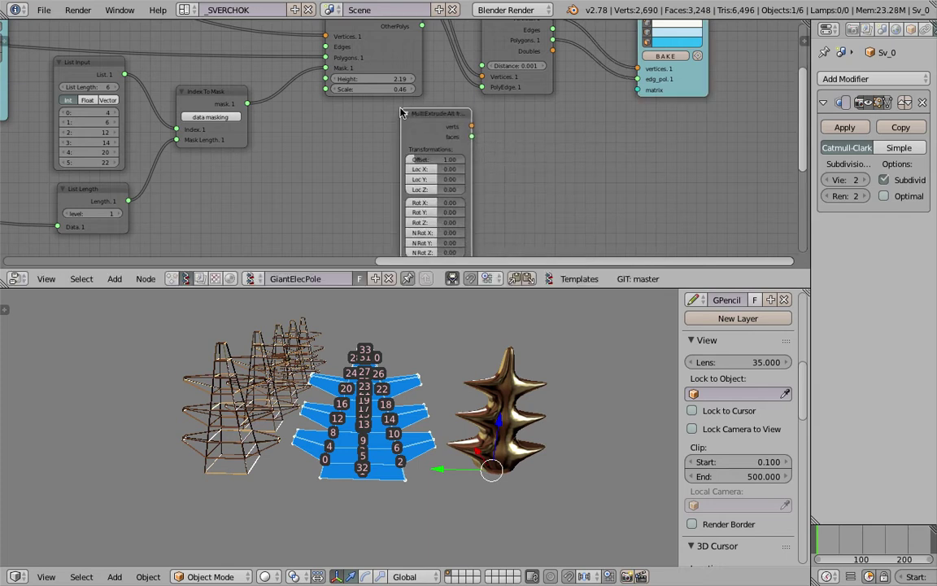
Enlarge the node editor and shift the MultiExtrude Alt node beneath Extrude Separate Faces
left_click_drag(488, 288, 488, 401)
key("g")
left_click(341, 180)
middle_click_drag(340, 202, 442, 155)
middle_click_drag(548, 226, 538, 165)
middle_click_drag(513, 338, 516, 231)
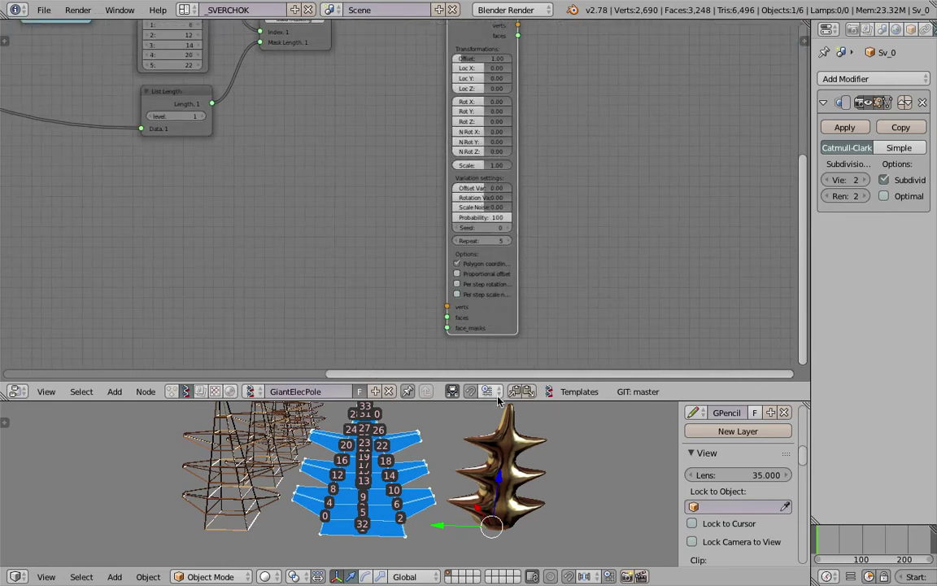
left_click_drag(500, 400, 455, 465)
scroll(393, 180, "down", 2)
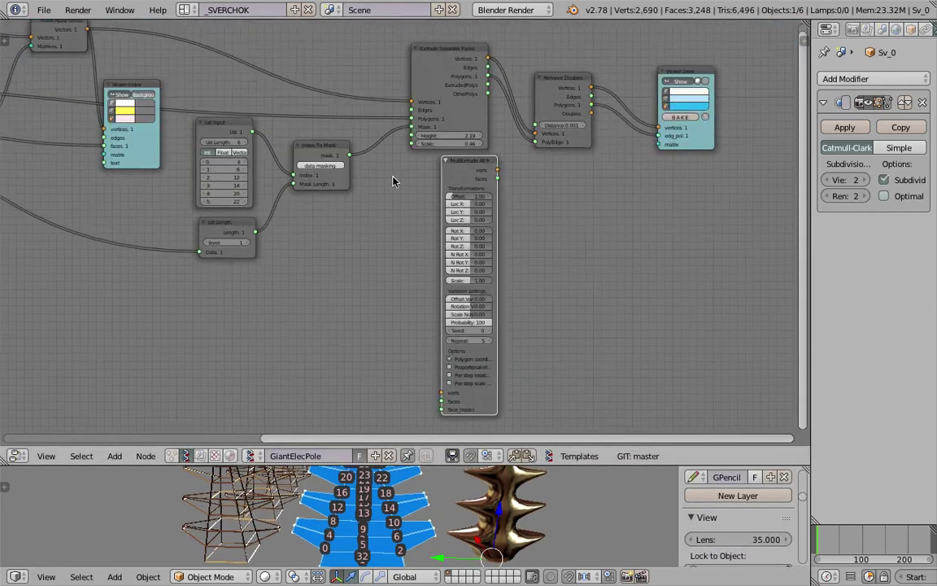
Connect the Index To Mask output to the face_masks input of MultiExtrude Alt
middle_click_drag(393, 181, 410, 167)
left_click_drag(367, 143, 371, 151)
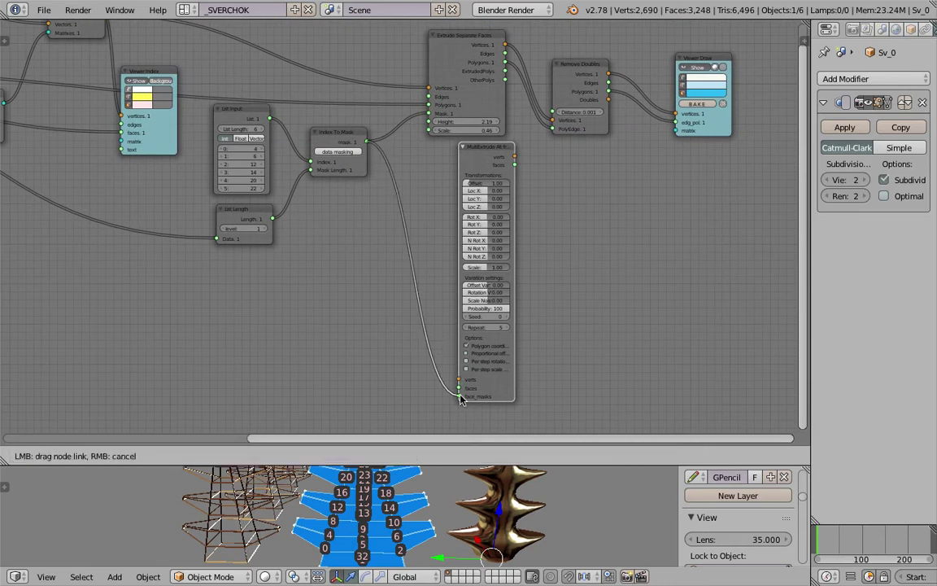
left_click_drag(460, 399, 460, 398)
Move the Viewer Index node out of the way and connect Matrix Apply's vertices to MultiExtrude Alt's verts input
middle_click_drag(424, 217, 451, 223)
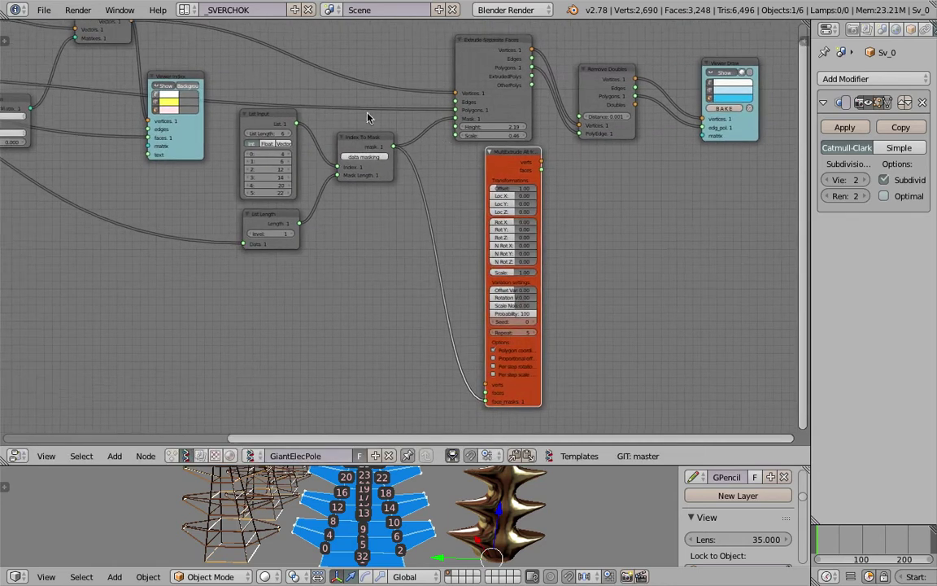
middle_click_drag(302, 96, 348, 119)
left_click_drag(225, 101, 182, 151)
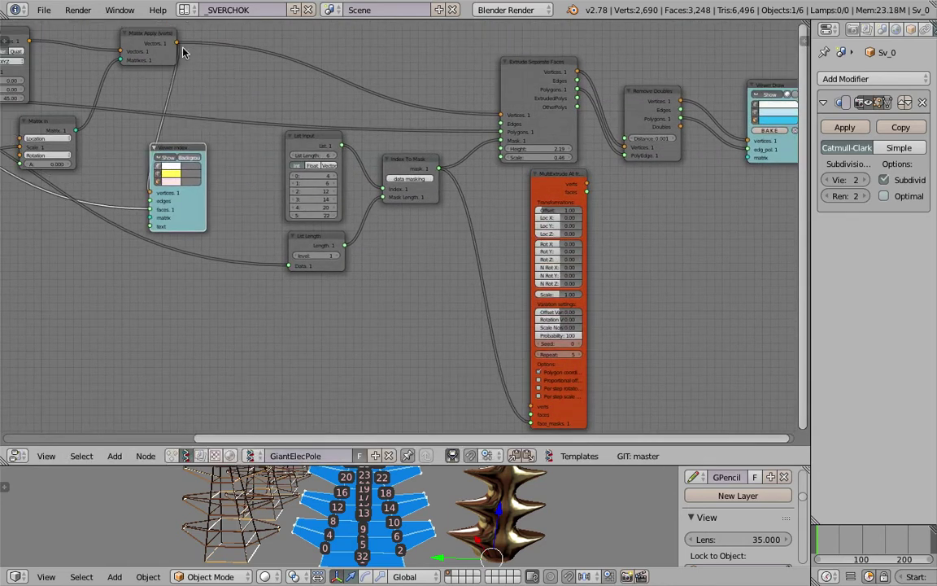
left_click_drag(176, 42, 266, 88)
left_click_drag(444, 336, 530, 406)
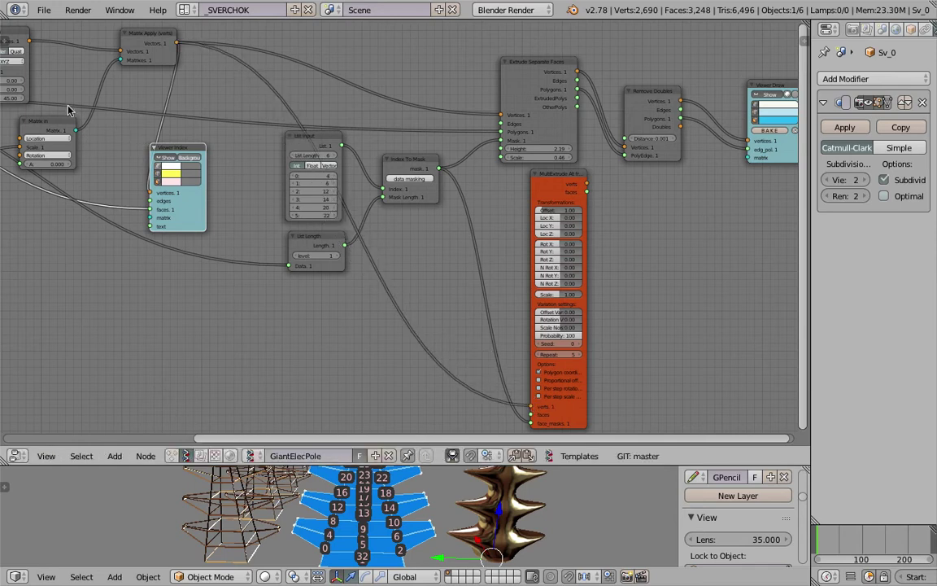
Connect the Cylinder node's polygons to the faces input of MultiExtrude Alt
scroll(145, 124, "down", 3)
left_click_drag(66, 119, 83, 128)
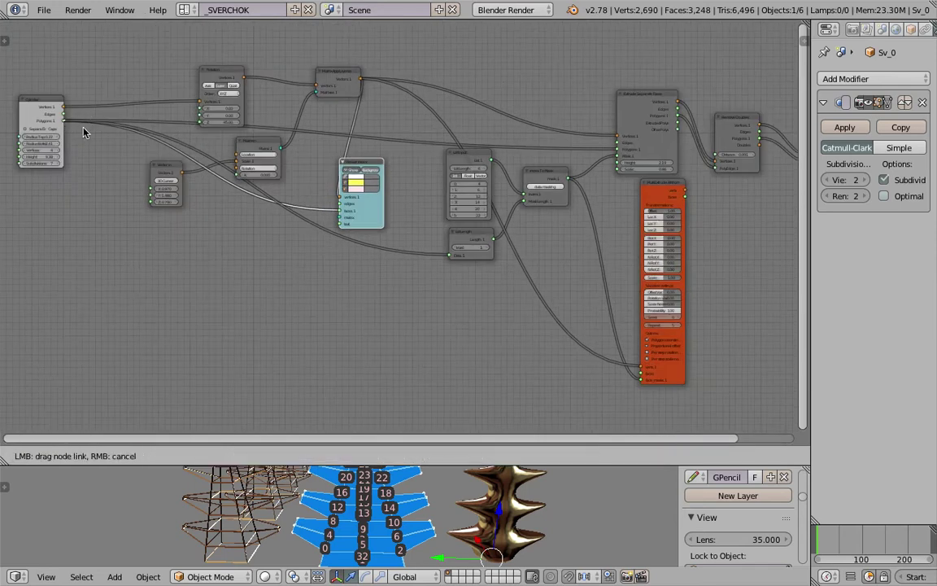
left_click_drag(478, 318, 642, 374)
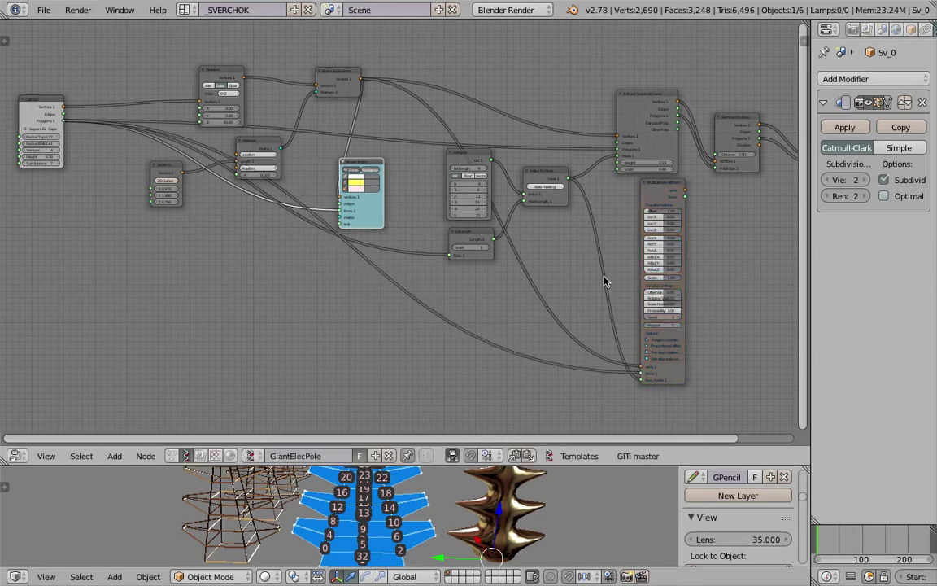
Save the file and move the MultiExtrude Alt node closer to Index To Mask
middle_click_drag(618, 190, 358, 177)
key("ctrl+s")
key("Return")
left_click_drag(402, 174, 372, 179)
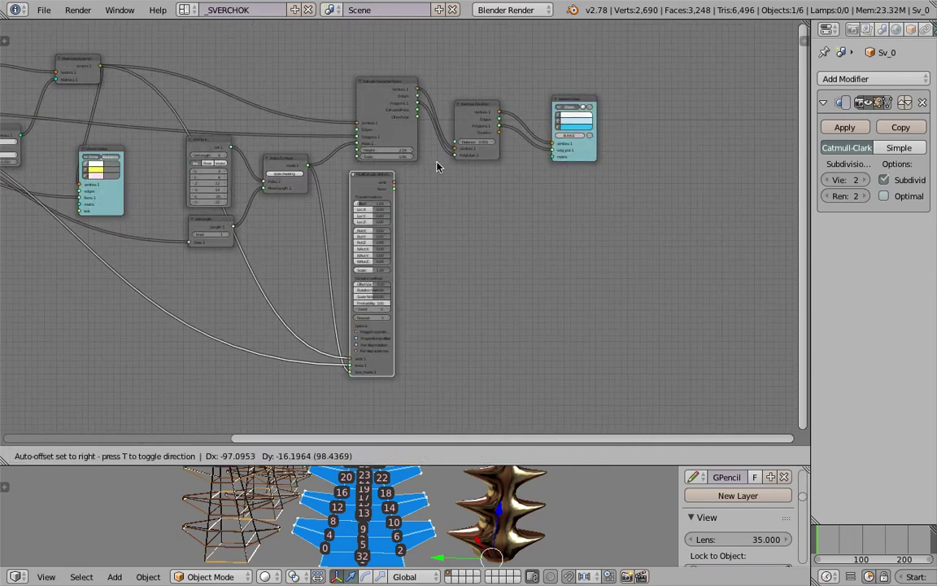
Turn off the Viewer Draw node's display and move the node closer to Remove Doubles
left_click(573, 106)
left_click_drag(573, 103, 544, 81)
key("shift+d")
left_click(448, 201)
key("x")
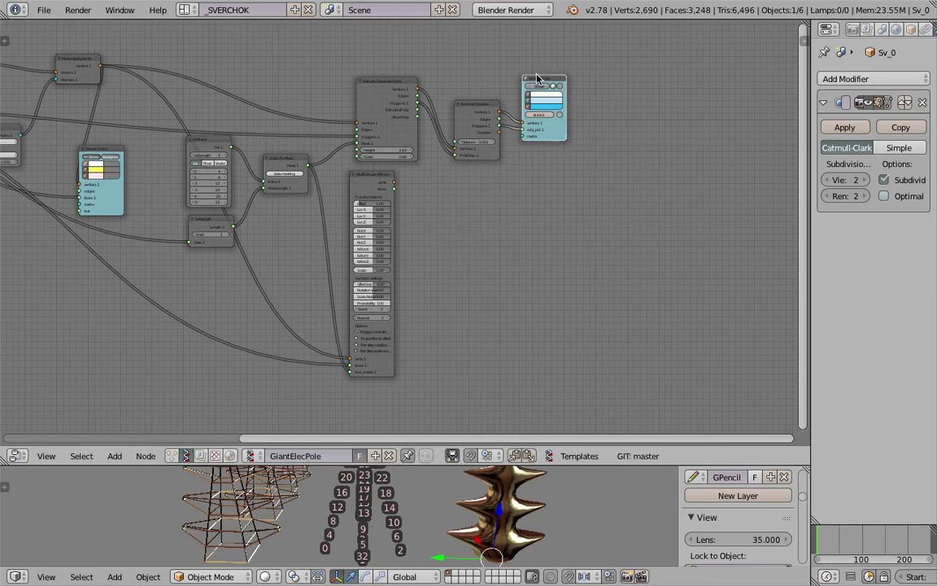
Duplicate the Viewer Draw node beside MultiExtrude Alt and display the MultiExtrude verts and faces through it
key("shift+d")
left_click(440, 212)
scroll(399, 224, "up", 3)
mouse_move(391, 151)
left_mouse_down()
mouse_move(480, 235)
mouse_move(470, 235)
mouse_move(483, 253)
left_mouse_up()
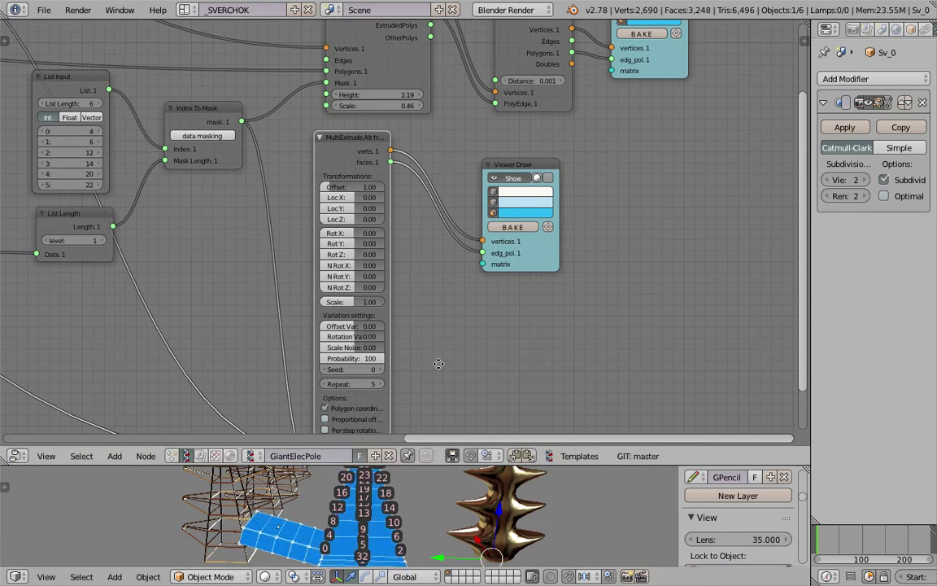
Enlarge the 3D view and examine which tower faces MultiExtrude Alt extrudes
middle_click_drag(438, 363, 443, 331)
left_click_drag(436, 465, 383, 318)
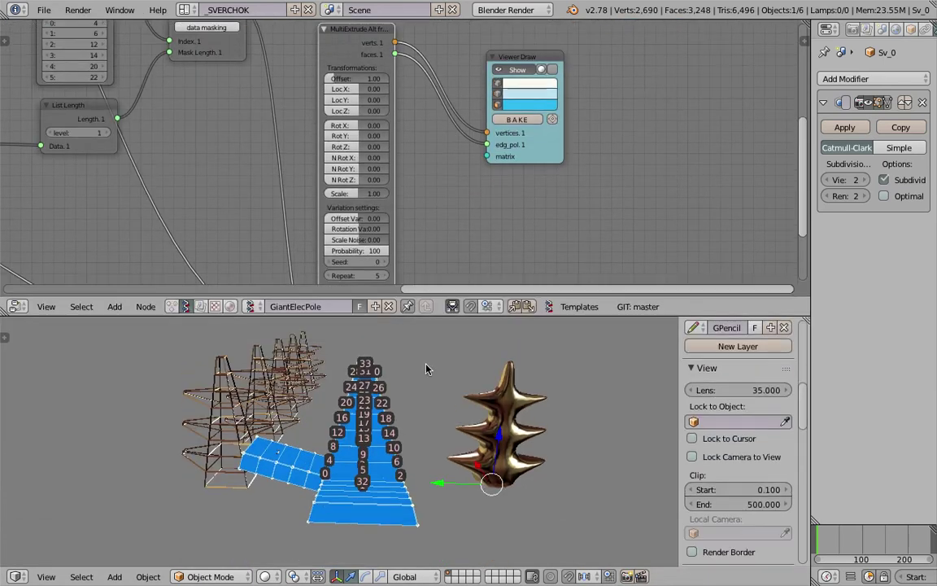
middle_click_drag(391, 362, 427, 342)
middle_click_drag(419, 233, 407, 192)
scroll(440, 443, "up", 2)
middle_click_drag(440, 456, 379, 452)
scroll(383, 443, "up", 3)
scroll(345, 424, "down", 2)
scroll(379, 452, "down", 3)
scroll(368, 414, "down", 2)
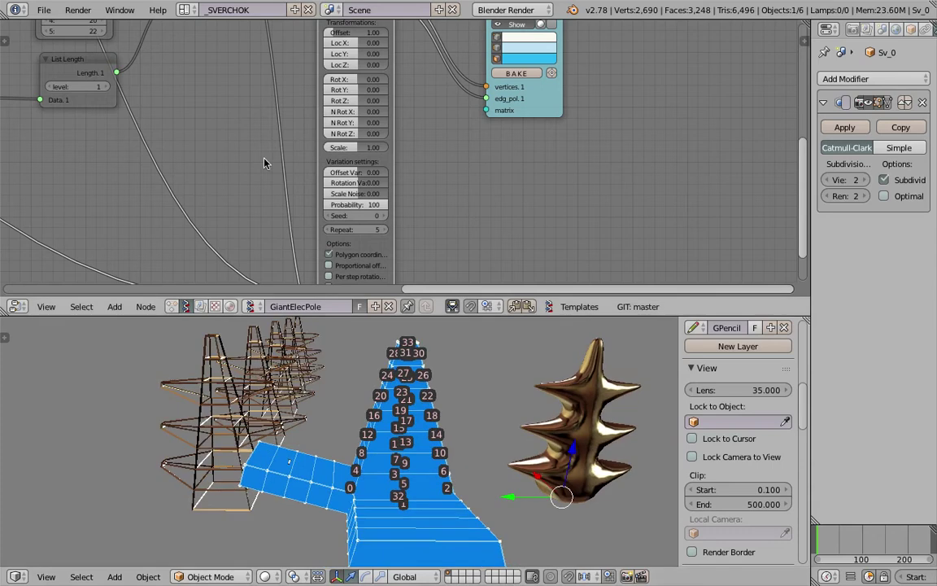
Enlarge the node editor to show all links into MultiExtrude Alt and save the file
middle_click_drag(266, 161, 333, 52)
middle_click_drag(393, 194, 407, 208)
middle_click_drag(392, 159, 395, 213)
scroll(395, 214, "down", 2)
middle_click_drag(366, 90, 399, 179)
middle_click_drag(404, 254, 411, 201)
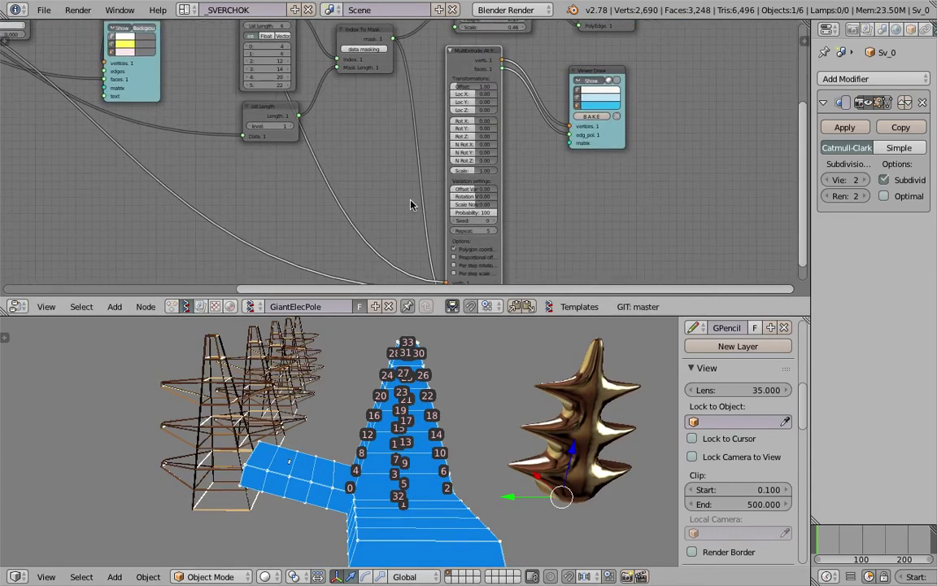
left_click_drag(424, 315, 422, 389)
middle_click_drag(406, 268, 407, 246)
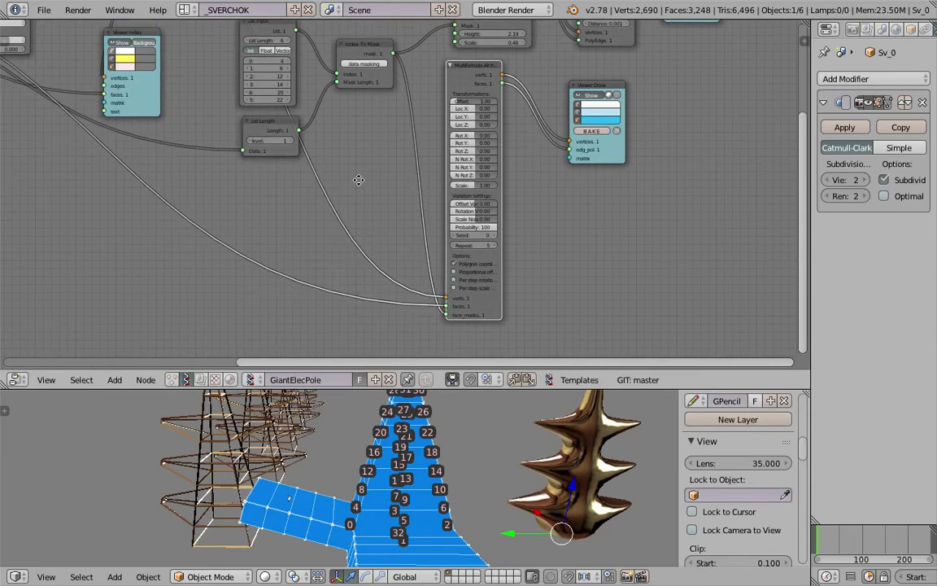
middle_click_drag(358, 179, 367, 198)
key("ctrl+s")
left_click(366, 191)
Connect List Input directly to MultiExtrude Alt's face_masks input and move Index To Mask slightly away from List Input
left_click_drag(306, 48, 320, 86)
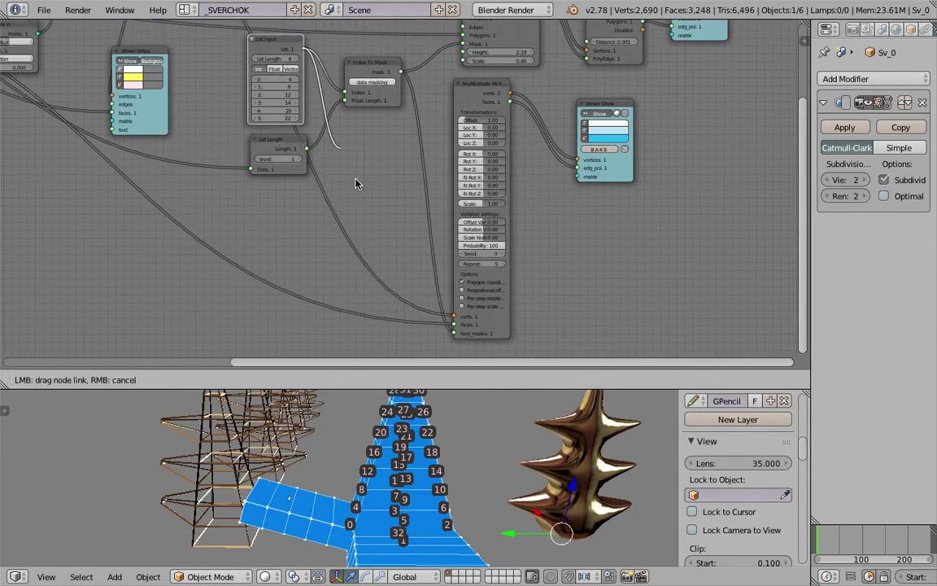
left_click_drag(399, 299, 452, 335)
middle_click_drag(378, 159, 353, 158)
left_click_drag(342, 66, 358, 67)
Set the MultiExtrude Alt offset to 1.27 and its X rotation to 4.91, saving the file in between
middle_click_drag(413, 153, 343, 188)
scroll(329, 147, "up", 2)
scroll(345, 190, "up", 5)
mouse_move(351, 113)
left_mouse_down()
mouse_move(368, 113)
mouse_move(334, 113)
left_mouse_up()
key("ctrl+s")
left_click(334, 113)
left_click_drag(342, 168, 346, 168)
scroll(472, 463, "down", 3)
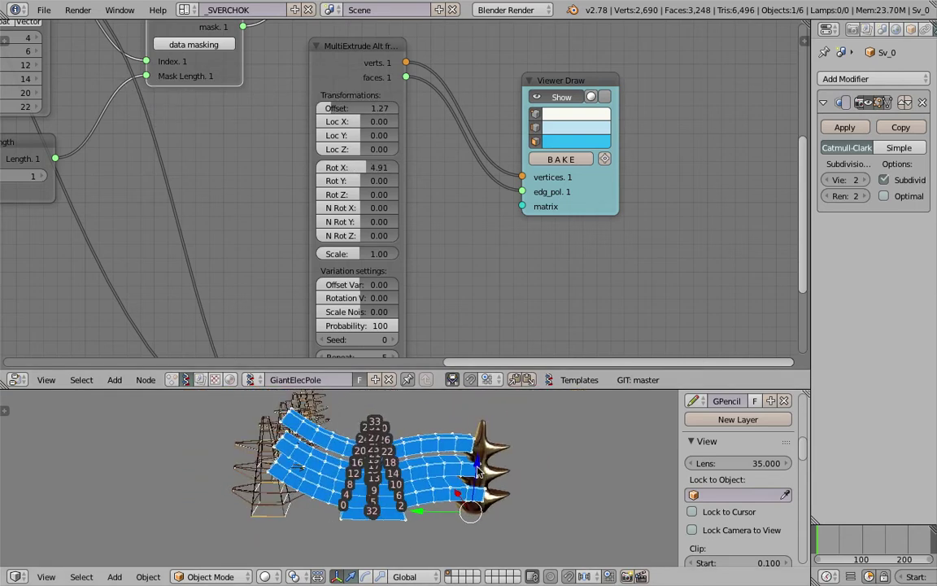
Try the Scale Noise variation of MultiExtrude Alt and reset it to 0
middle_click_drag(371, 215, 369, 215)
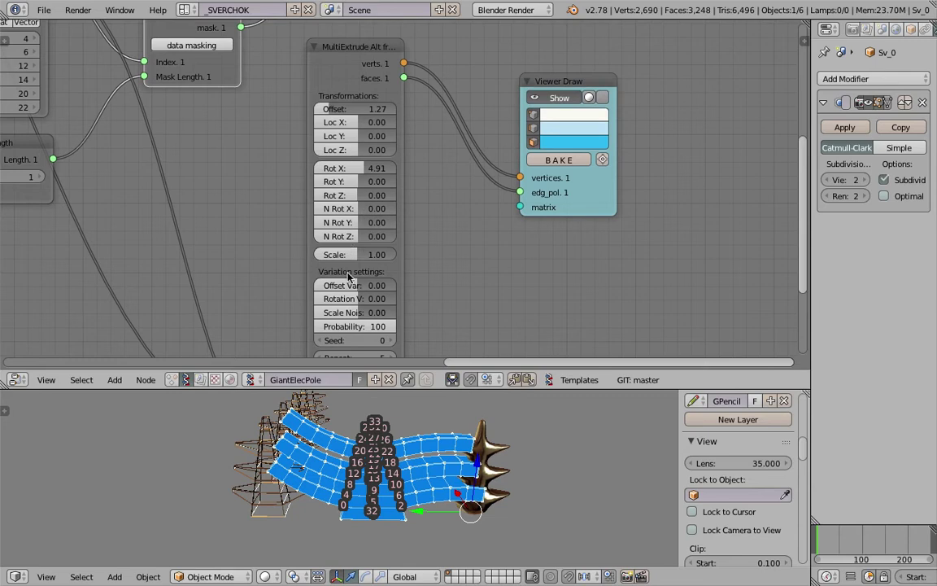
left_click_drag(354, 310, 360, 310)
type("0")
key("Return")
Set the MultiExtrude Alt repeat count to 3
middle_click_drag(411, 315, 412, 283)
left_click(322, 327)
left_click(323, 327)
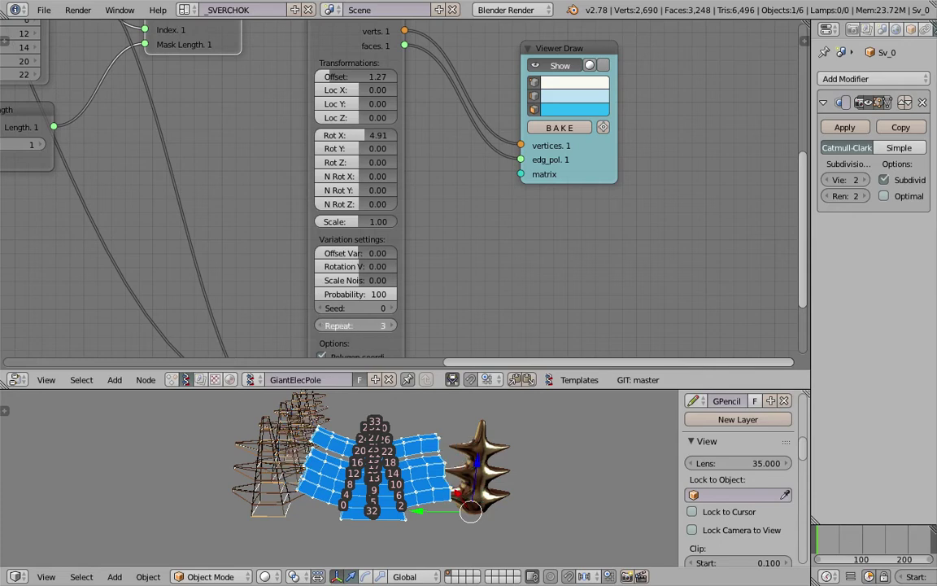
Try other MultiExtrude Alt repeat counts, return to 3, and set the Scale to 0.81, saving the file
left_click(322, 327)
left_click(394, 326)
key("ctrl+s")
left_click(396, 326)
left_click_drag(371, 222, 356, 222)
key("ctrl+s")
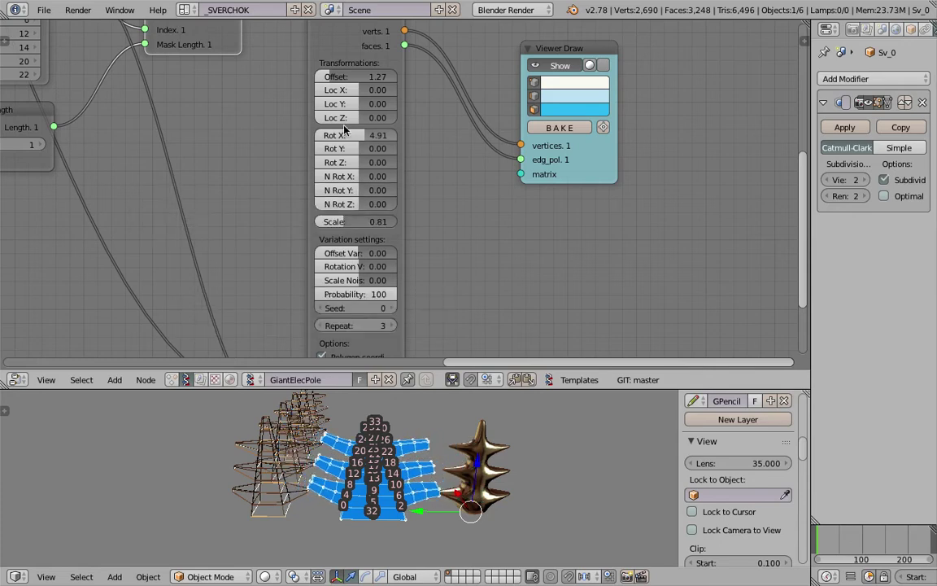
Try rotating the MultiExtrude Alt extrusions about all three axes at once, with X -3.27, Y -4.36 and Z -3.27
left_click_drag(357, 135, 359, 161)
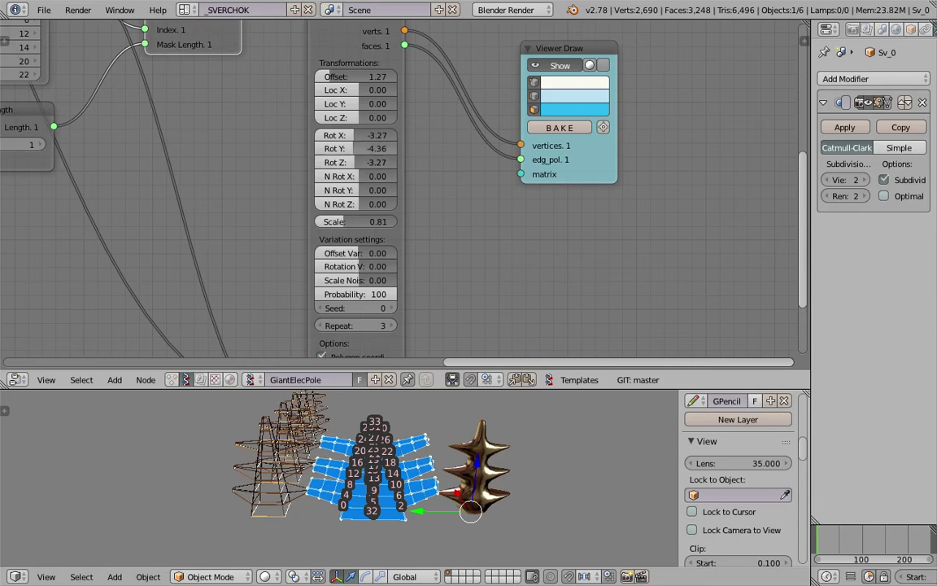
type("0")
key("Return")
Reset MultiExtrude Alt's X, Y and Z rotations to 0, save the file, and set the X rotation to 28.36
middle_click_drag(153, 50, 205, 227)
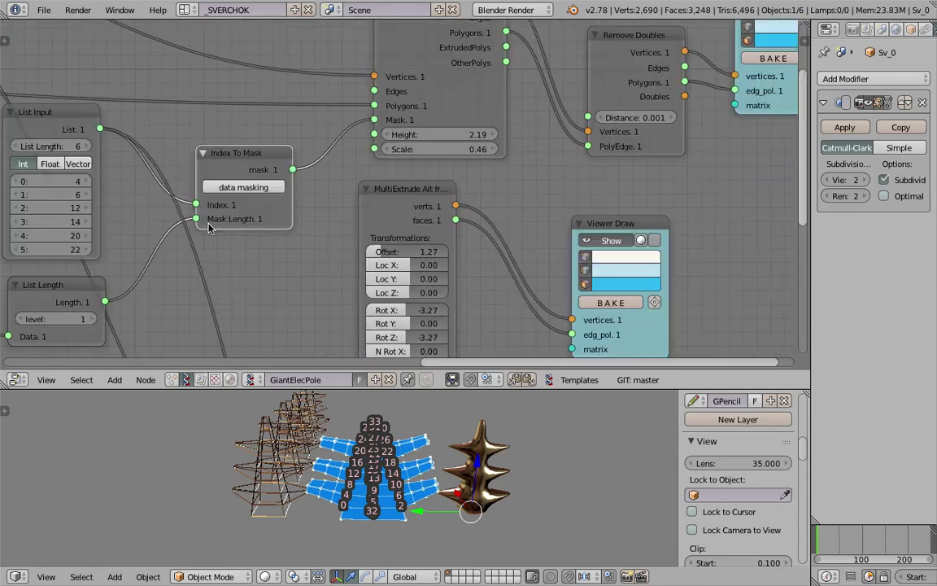
middle_click_drag(434, 152, 550, 174)
left_click(162, 201)
middle_click_drag(514, 270, 461, 129)
middle_click_drag(471, 221, 288, 127)
middle_click_drag(563, 162, 409, 157)
left_click_drag(381, 149, 407, 117)
type("0")
key("Return")
key("ctrl+s")
left_click(365, 123)
scroll(464, 358, "up", 1)
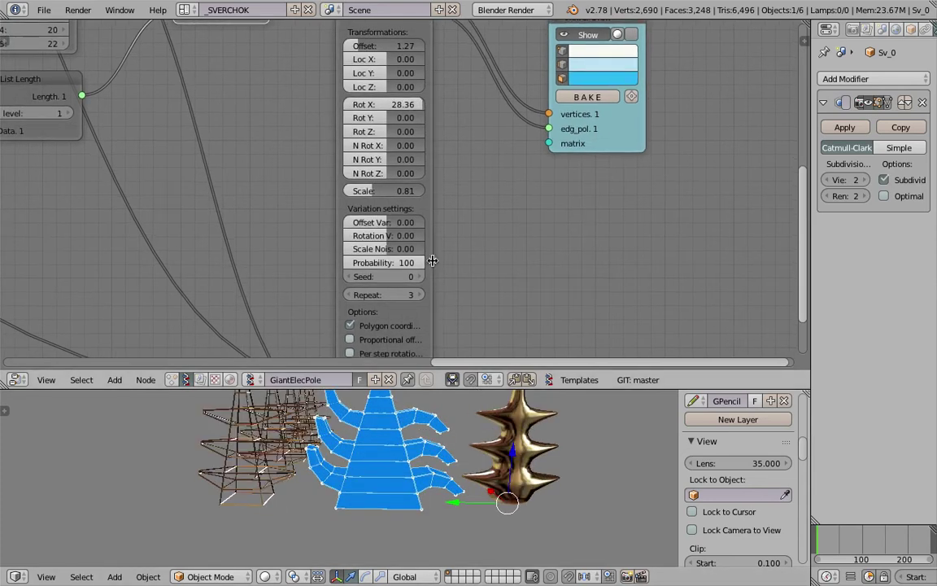
Set MultiExtrude Alt's offset variation to 0.04, rotation variation to 0.07 and Probability to 100, and enable Proportional offset and the per-step rotation option
mouse_move(386, 225)
left_mouse_down()
mouse_move(399, 224)
mouse_move(378, 240)
left_mouse_up()
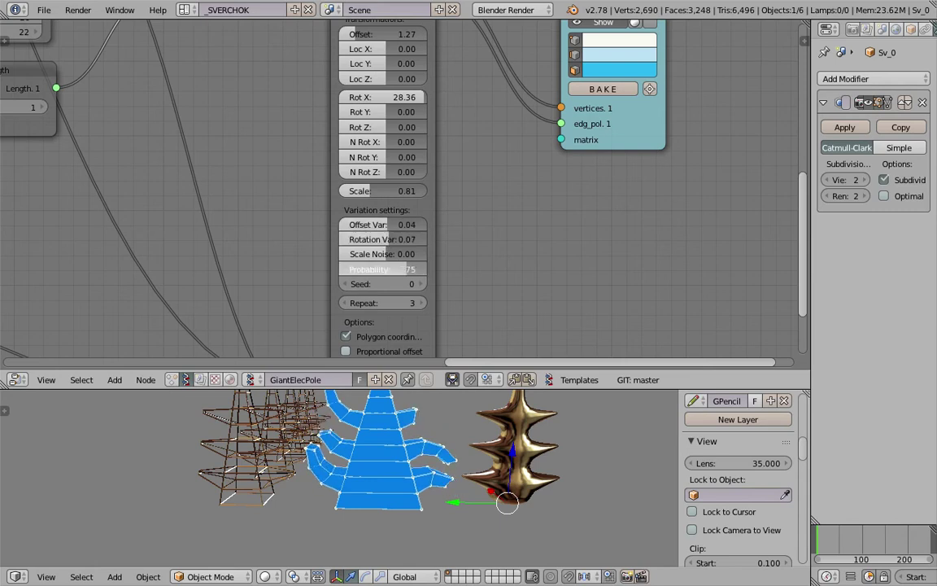
left_click_drag(387, 270, 375, 269)
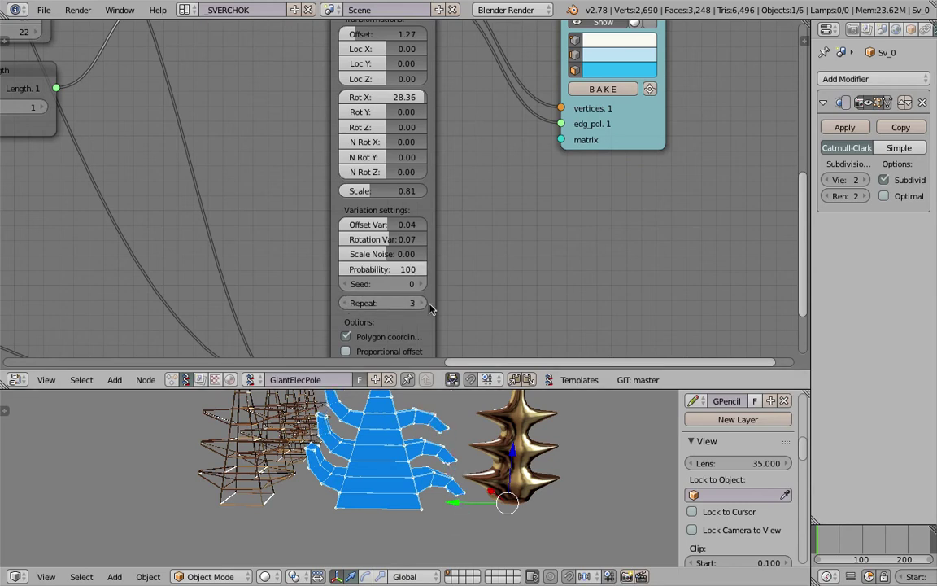
middle_click_drag(431, 309, 418, 253)
left_click(404, 297)
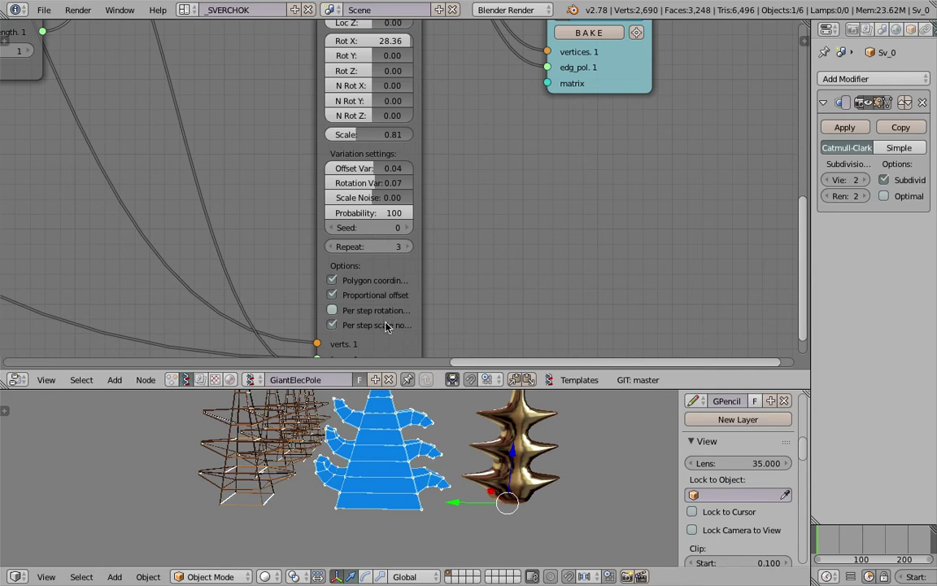
left_click(389, 311)
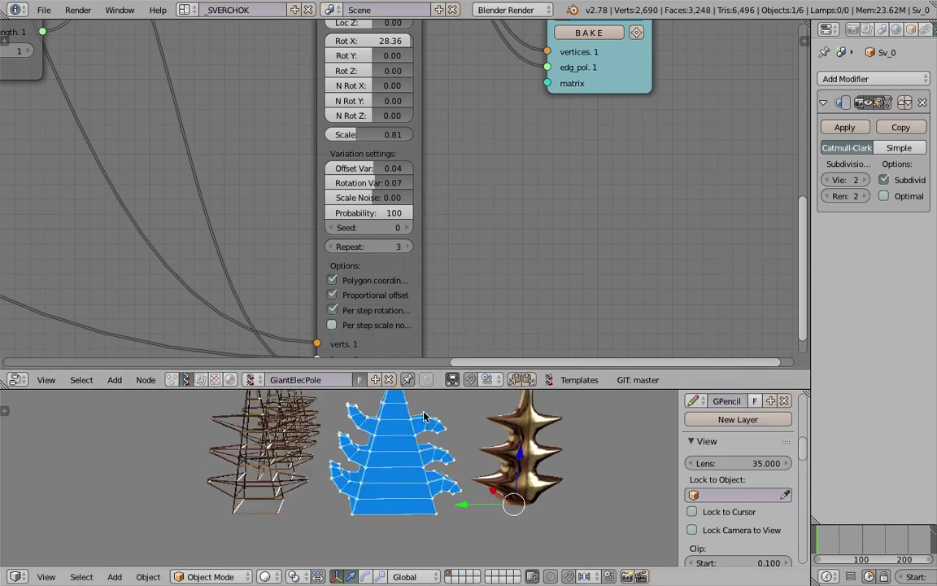
Enlarge the 3D viewport and select the wireframe poles beside the blue preview mesh
left_click_drag(423, 389, 425, 335)
scroll(422, 376, "up", 4)
scroll(423, 387, "down", 3)
middle_click_drag(424, 397, 478, 452)
middle_click_drag(439, 403, 371, 405)
right_click(275, 453)
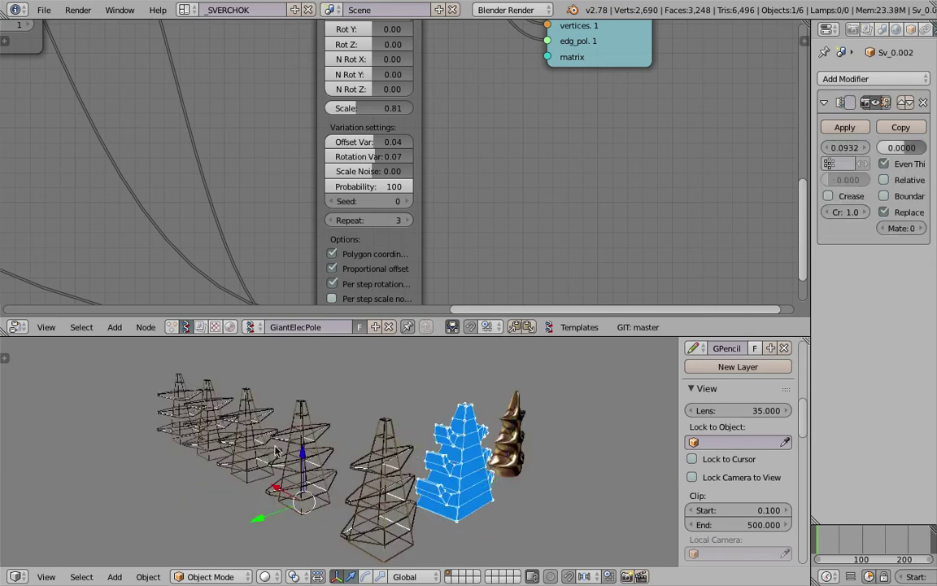
middle_click_drag(209, 404, 301, 405)
Bake the MultiExtrude Alt result from its Viewer Draw node and move the baked mesh along Y past the gold spiked object
key("Home")
middle_click_drag(535, 186, 490, 251)
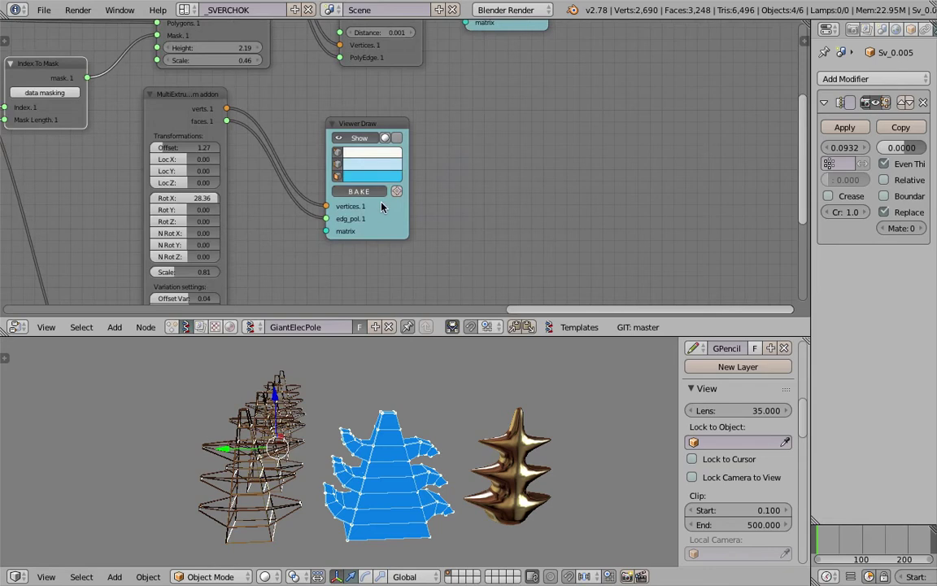
key("g")
key("y")
left_click(627, 478)
middle_click_drag(627, 478, 364, 464, "shift")
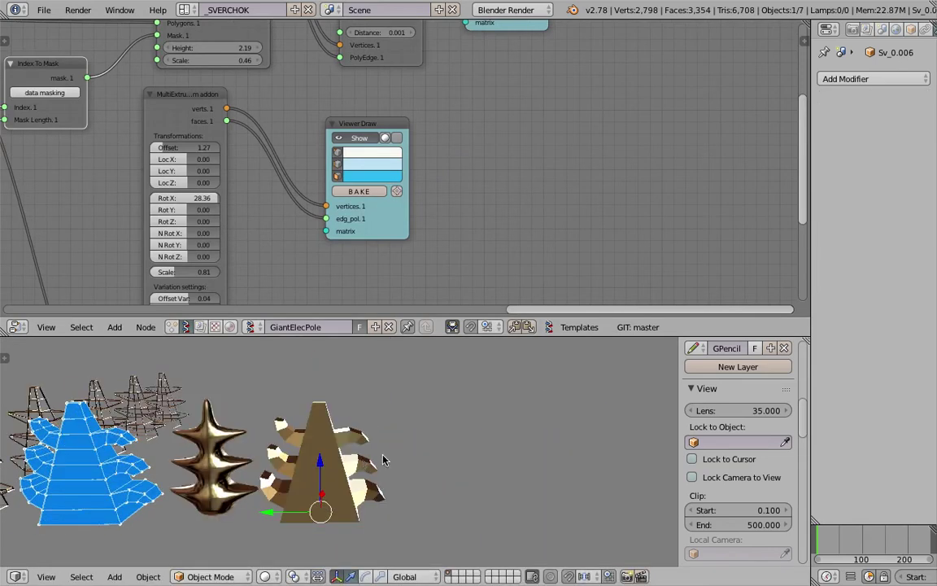
Add a Triangulate modifier and a Wireframe modifier with thickness 0.1036 to the baked mesh, checking it in wireframe display
left_click(879, 78)
left_click(594, 306)
key("z")
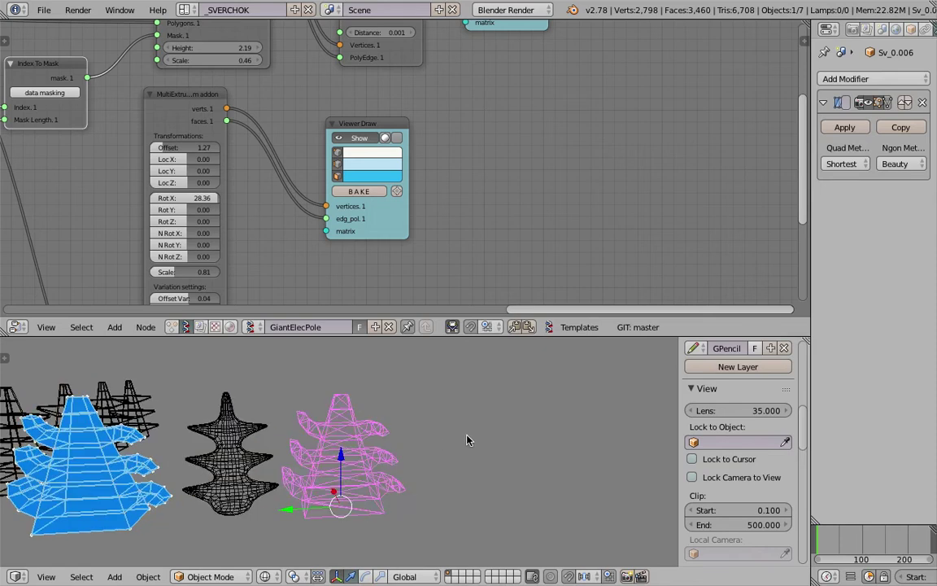
left_click(859, 82)
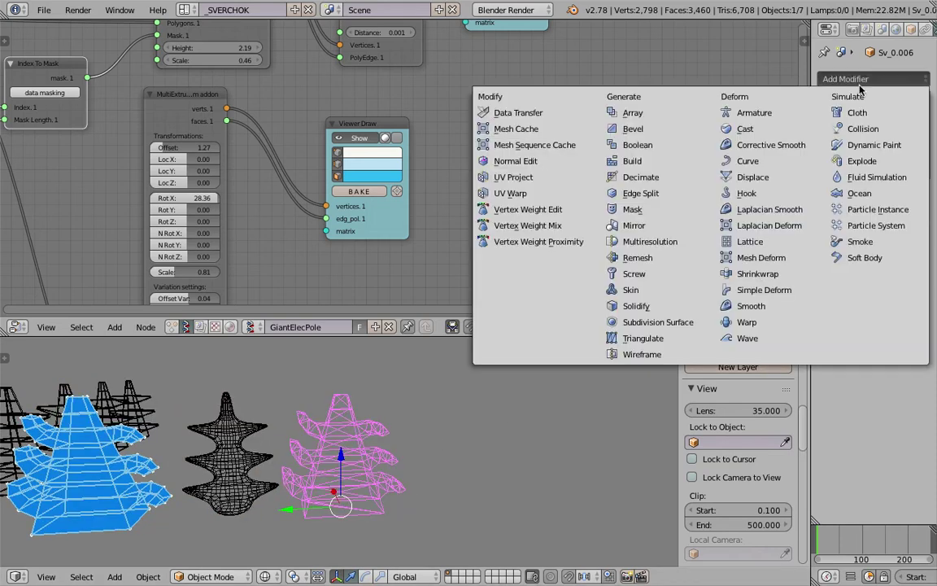
left_click(672, 354)
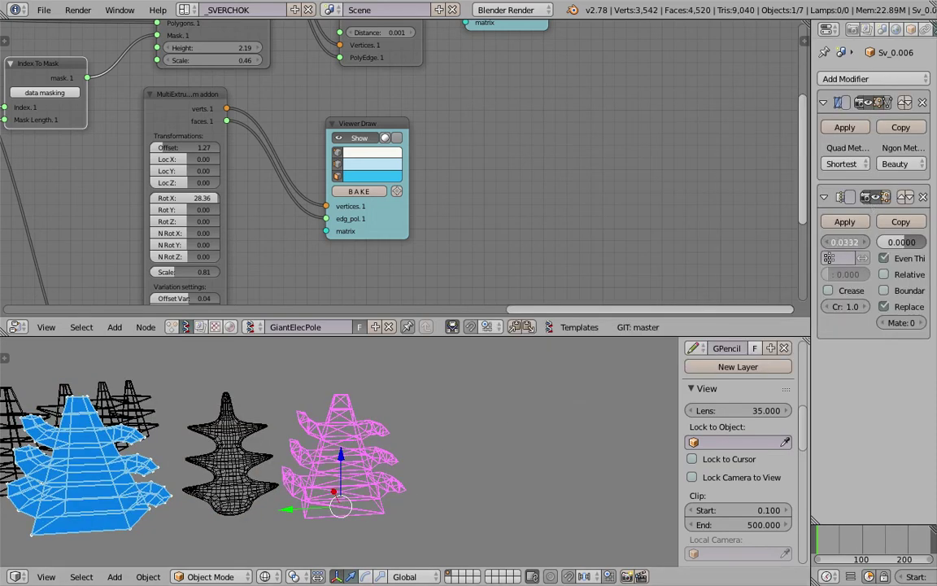
key("z")
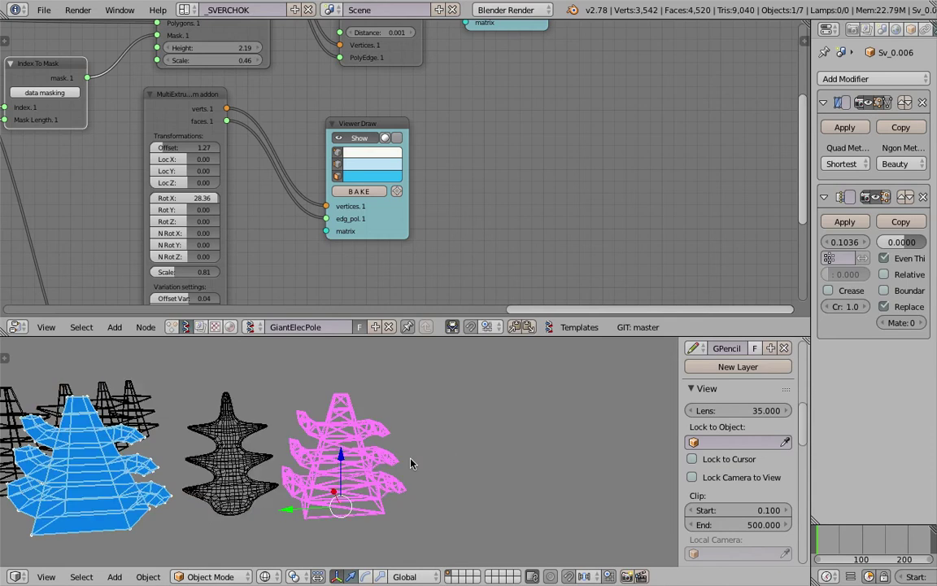
Examine the triangulated wireframe pole from several angles and distances, saving the file
middle_click_drag(402, 462, 486, 461)
scroll(487, 460, "up", 4)
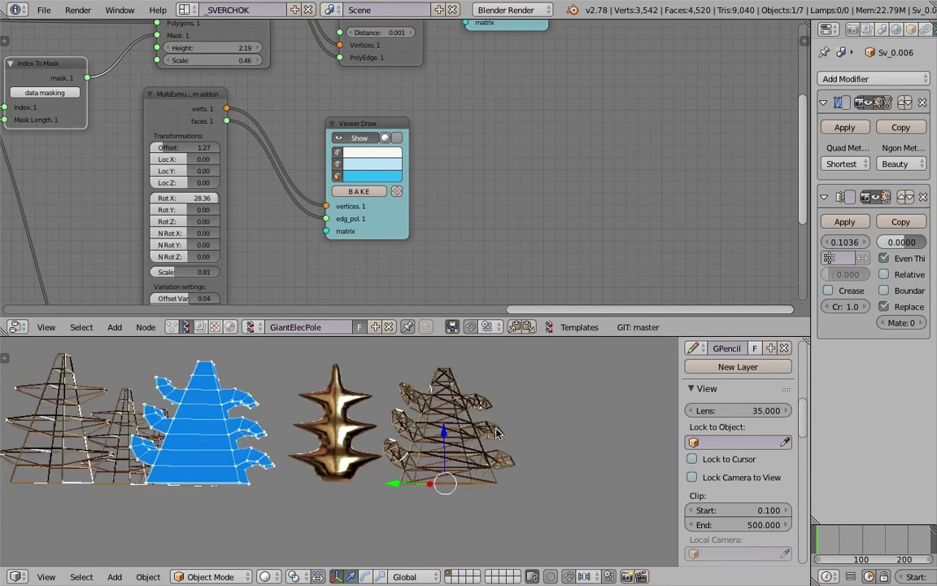
middle_click_drag(478, 421, 452, 378)
scroll(494, 468, "down", 3)
key("ctrl+s")
middle_click_drag(382, 390, 403, 379)
scroll(527, 432, "up", 3)
key("ctrl+s")
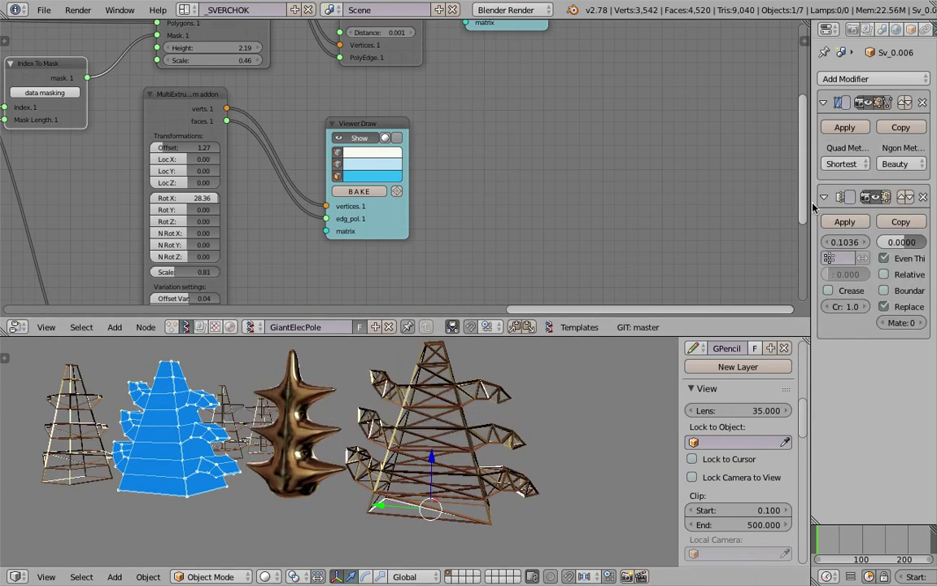
Widen the Properties editor, try Triangulate's Beauty quad method, and undo applying the modifier
left_click_drag(811, 202, 687, 204)
left_click(753, 164)
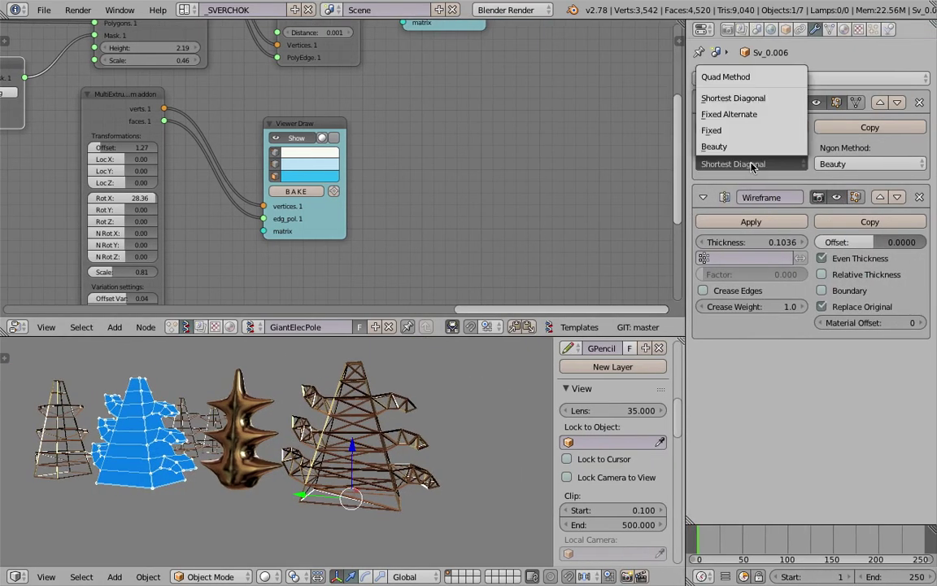
left_click(752, 146)
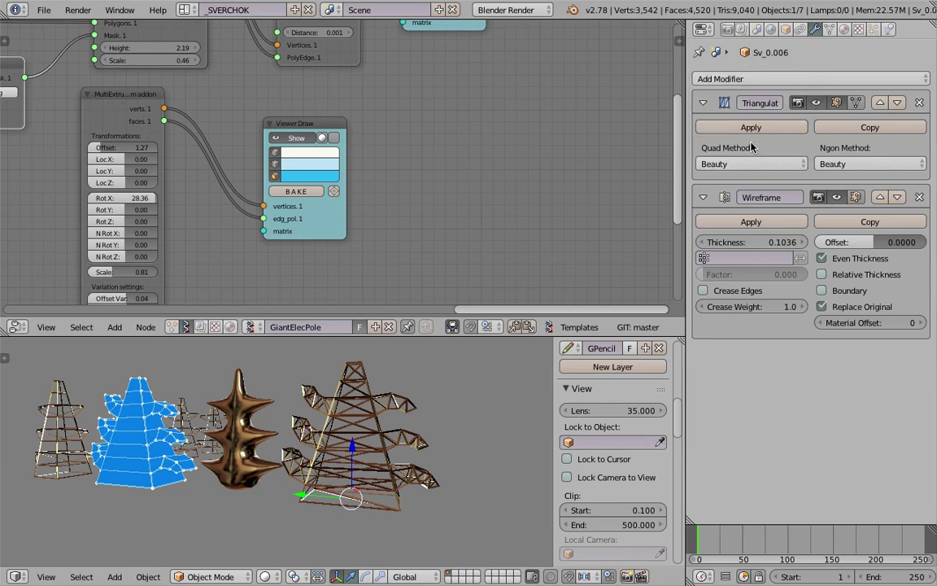
left_click(750, 128)
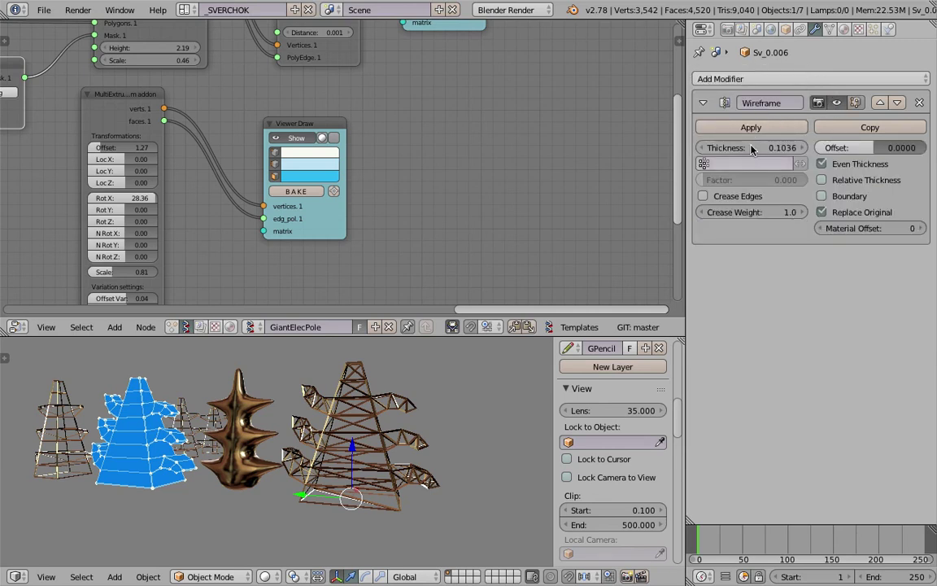
key("ctrl+z")
Compare the Fixed and Fixed Alternate quad methods of the Triangulate modifier on the pole, ending with Fixed Alternate
left_click(749, 163)
left_click(744, 132)
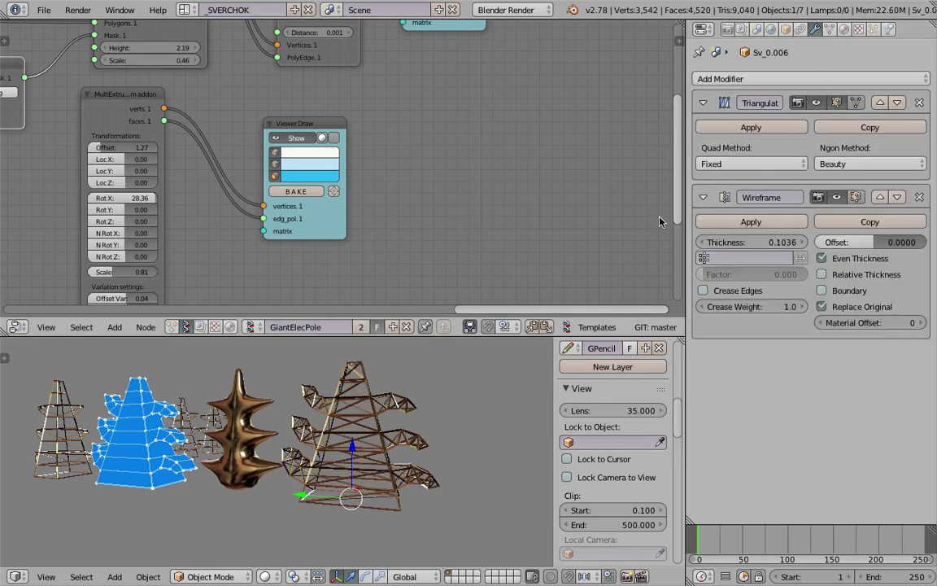
scroll(423, 411, "up", 1)
left_click(744, 162)
left_click(732, 114)
scroll(456, 337, "up", 2)
left_click(756, 164)
left_click(708, 128)
scroll(448, 391, "up", 3)
scroll(429, 440, "up", 3)
left_click(733, 164)
left_click(709, 118)
Try the Clip Ngon method on the Triangulate modifier and return it to Beauty
left_click(834, 161)
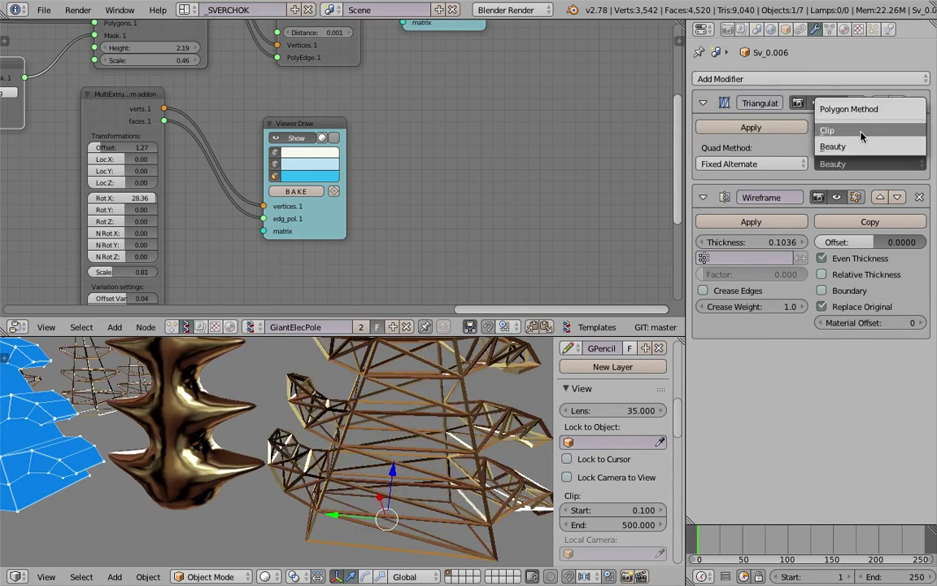
left_click(862, 163)
left_click(850, 131)
left_click(857, 158)
left_click(850, 153)
Review the row of poles from several angles, saving the file, and hide the 3D viewport's side panel
middle_click_drag(406, 496, 323, 416)
key("ctrl+s")
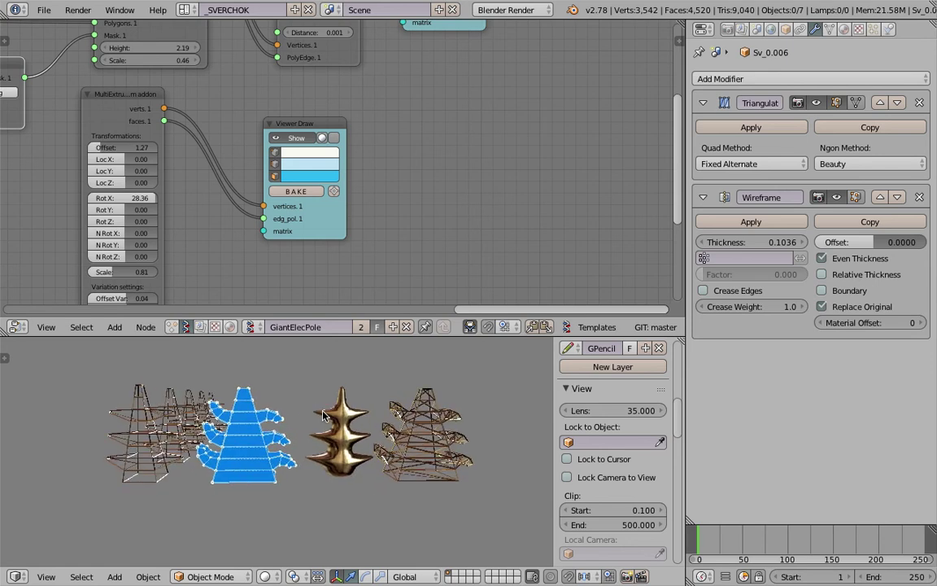
scroll(211, 371, "up", 3)
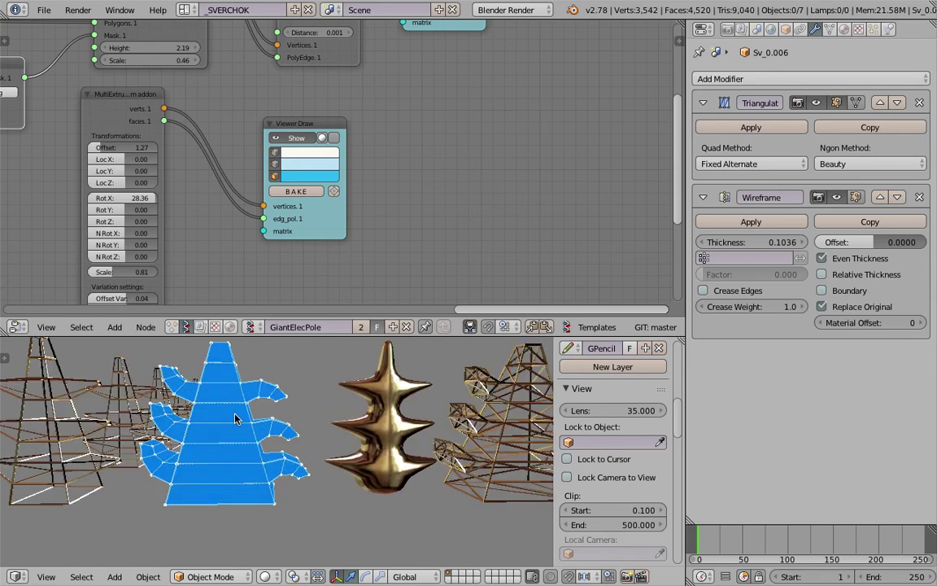
middle_click_drag(211, 371, 328, 482)
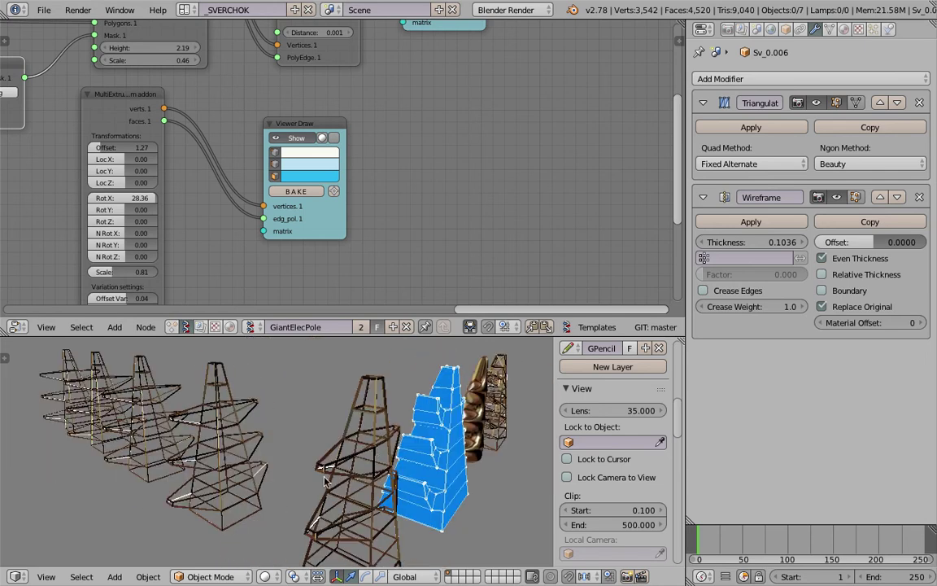
middle_click_drag(296, 453, 303, 432)
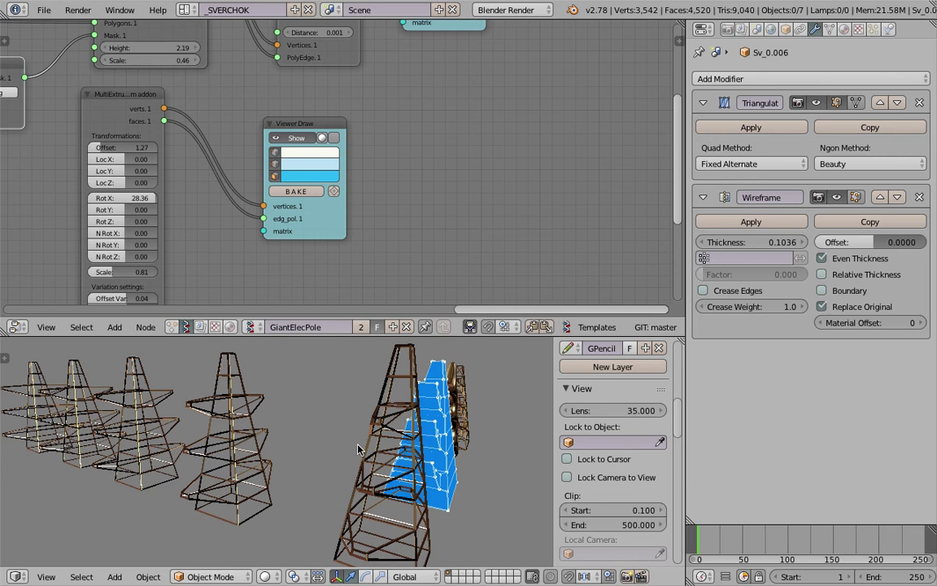
middle_click_drag(335, 486, 455, 423)
key("ctrl+s")
left_click_drag(557, 391, 594, 414)
middle_click_drag(594, 414, 444, 424)
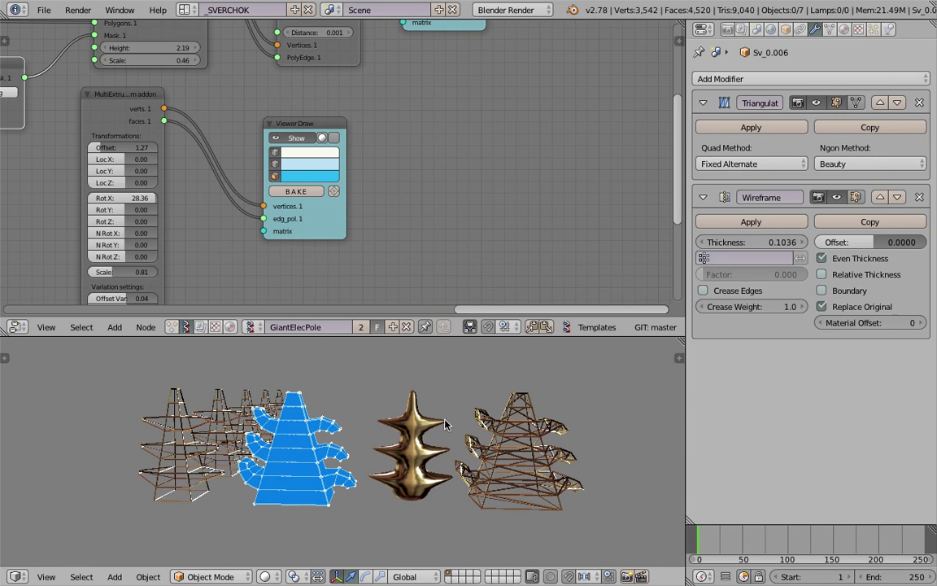